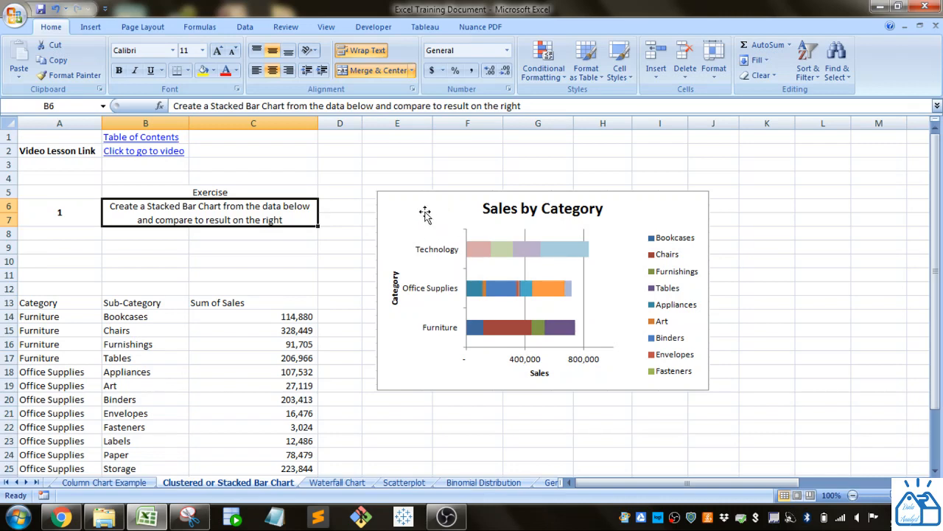
# Move the Sales by Category chart to the right so that columns E to I beside the data are free.
pyautogui.moveTo(425, 211); pyautogui.dragTo(788, 241)
pyautogui.click(411, 179)
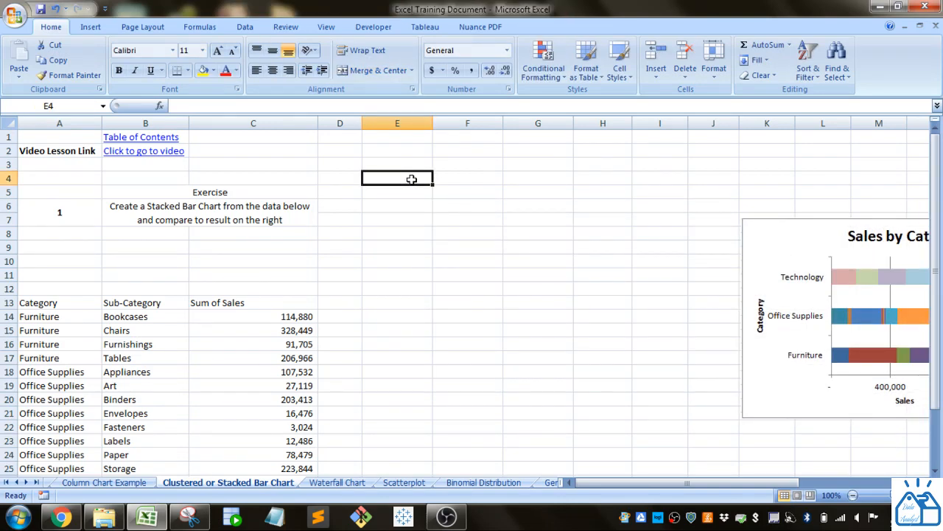
# Copy the category values from A14:A30 and paste them starting at cell E4.
pyautogui.click(73, 313)
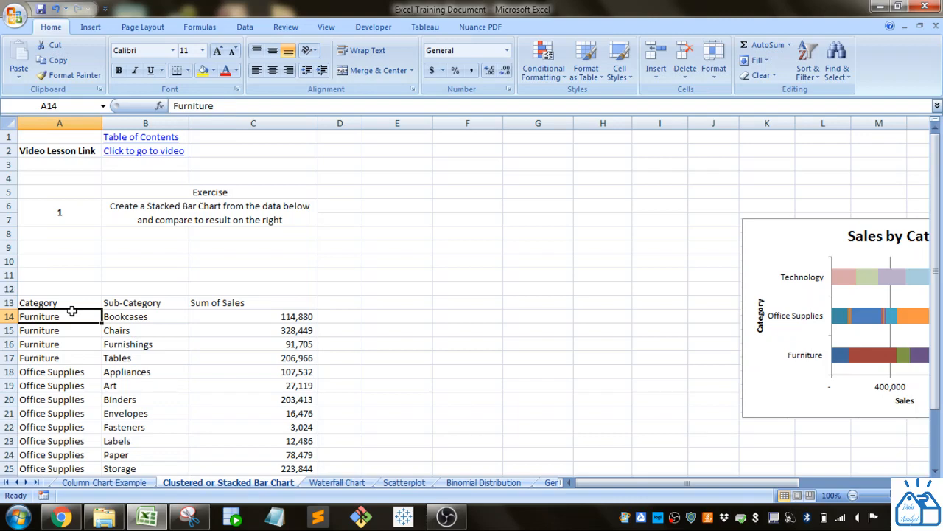
pyautogui.scroll(-3, 63, 331)
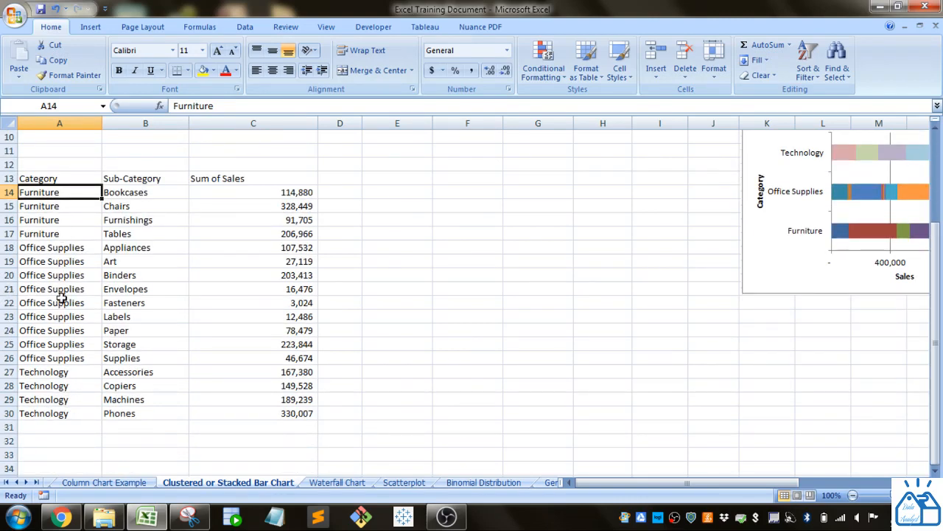
pyautogui.hotkey('ctrl', 'shift', 'Down')
pyautogui.hotkey('ctrl', 'c')
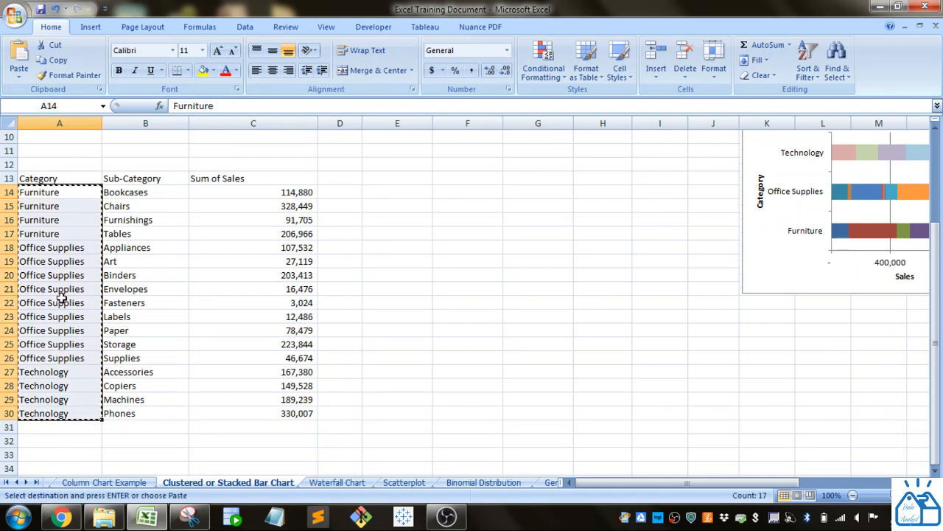
pyautogui.scroll(3, 477, 287)
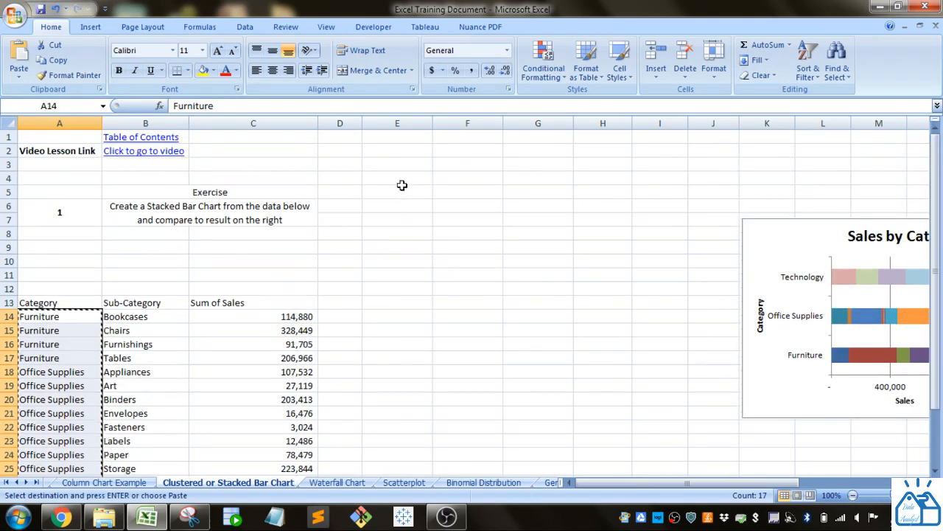
pyautogui.click(402, 178)
pyautogui.hotkey('ctrl', 'v')
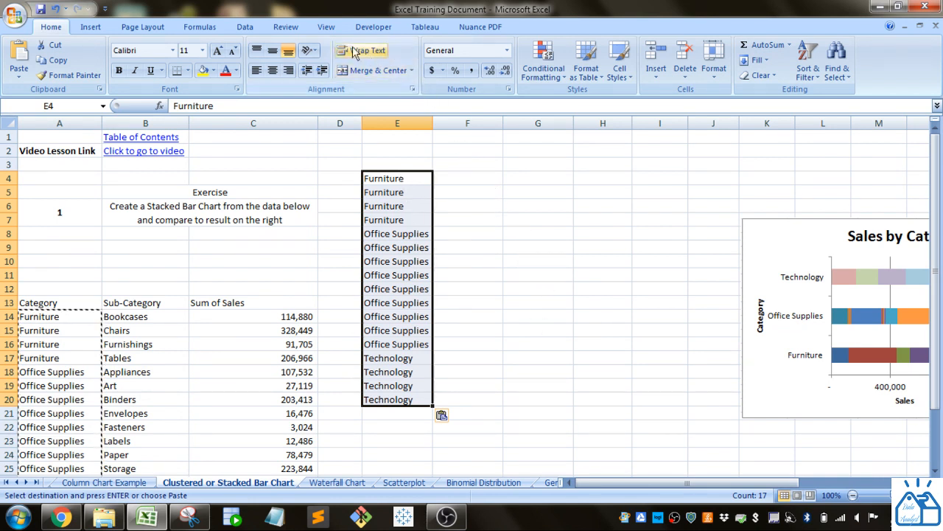
# Remove the duplicates from the pasted category list in column E and select the remaining category names.
pyautogui.click(247, 30)
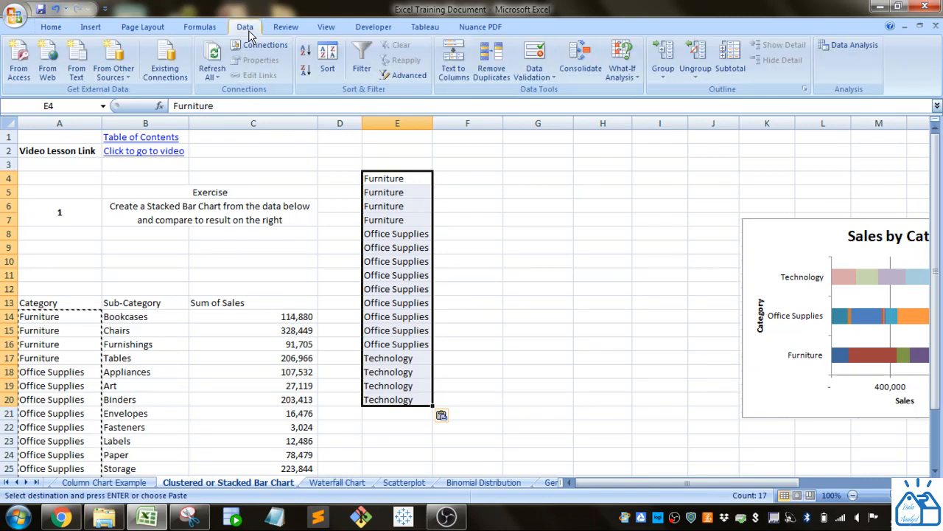
pyautogui.click(498, 85)
pyautogui.click(729, 372)
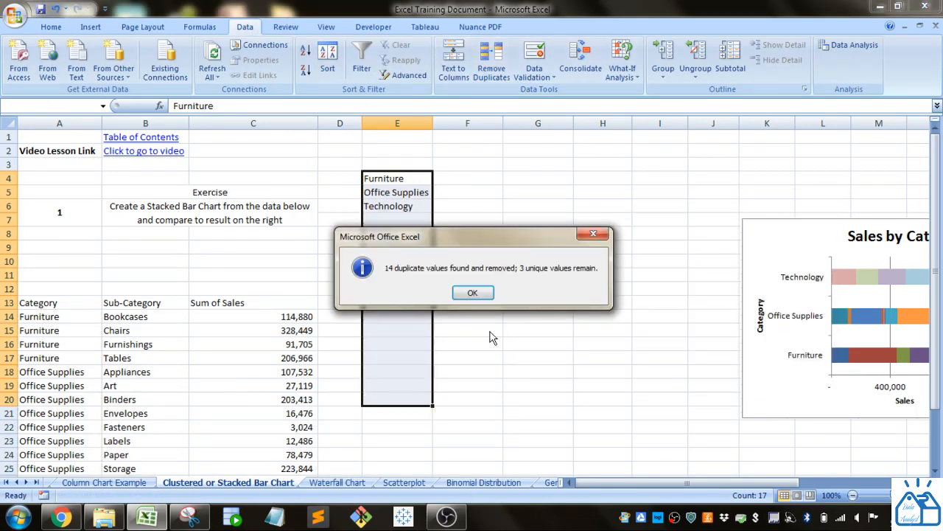
pyautogui.click(472, 293)
pyautogui.moveTo(391, 179); pyautogui.dragTo(402, 206)
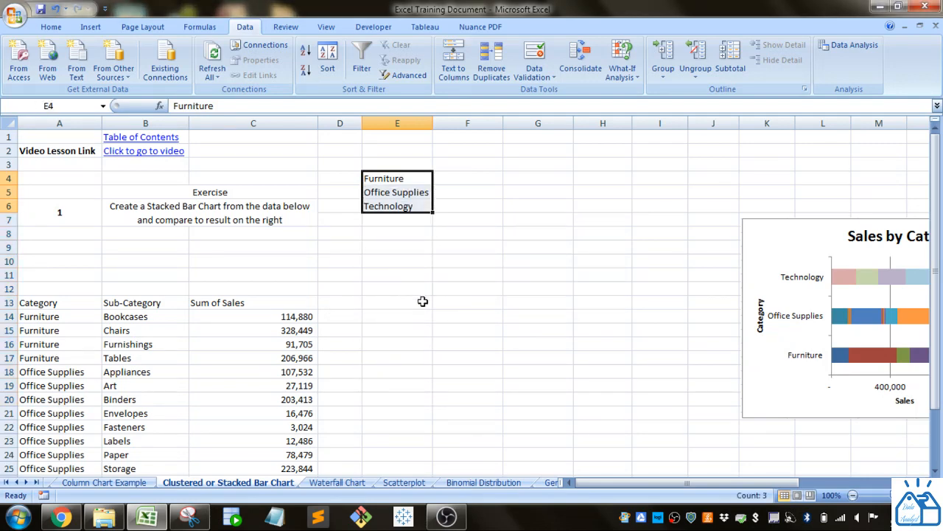
# Copy the sub-category names from B14:B30 and paste them transposed across row 3, starting at F3.
pyautogui.scroll(-2, 423, 301)
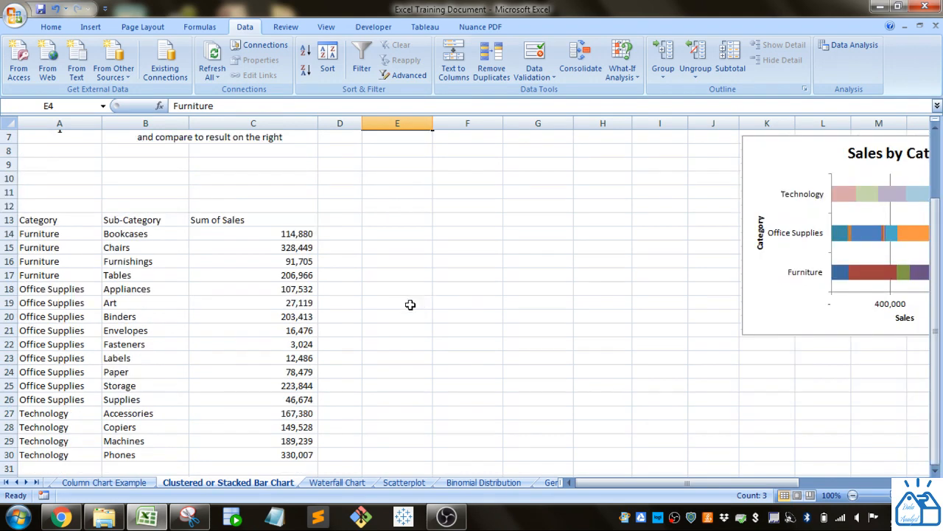
pyautogui.moveTo(165, 233); pyautogui.dragTo(163, 450)
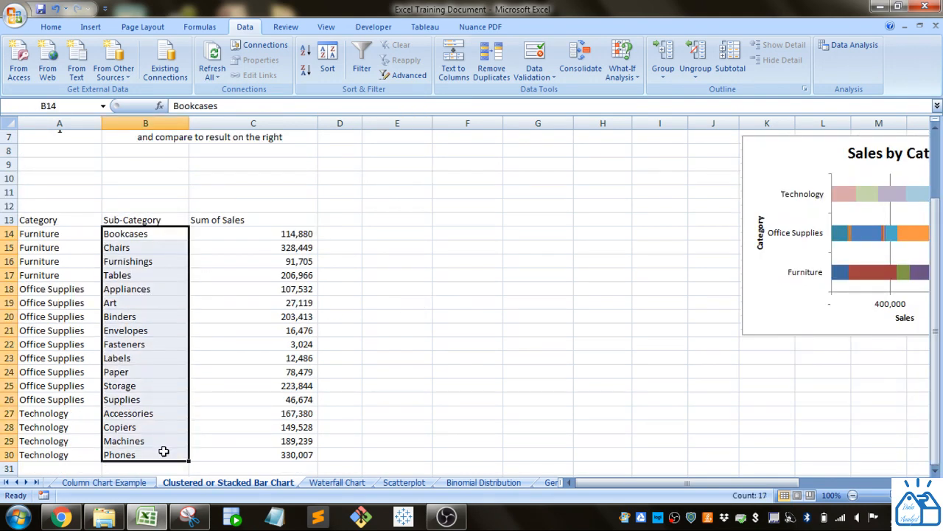
pyautogui.hotkey('ctrl', 'c')
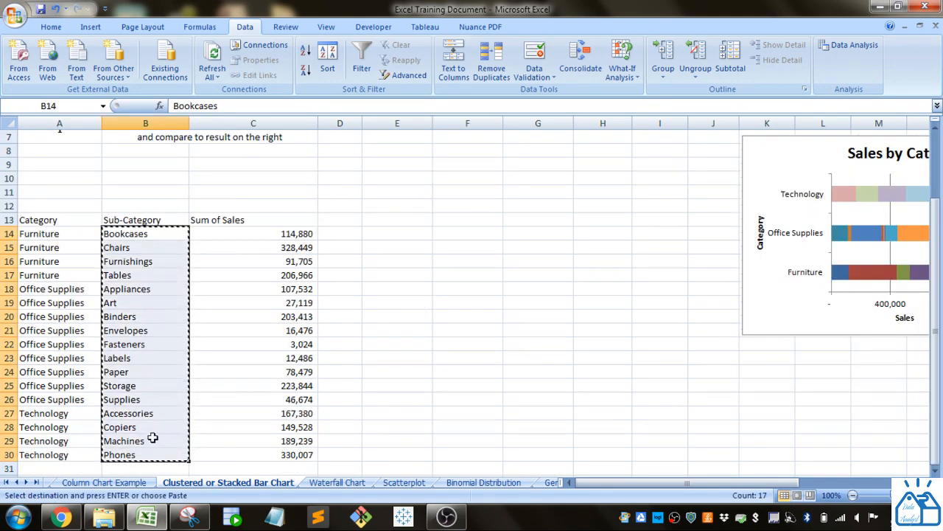
pyautogui.scroll(2, 543, 366)
pyautogui.click(478, 166)
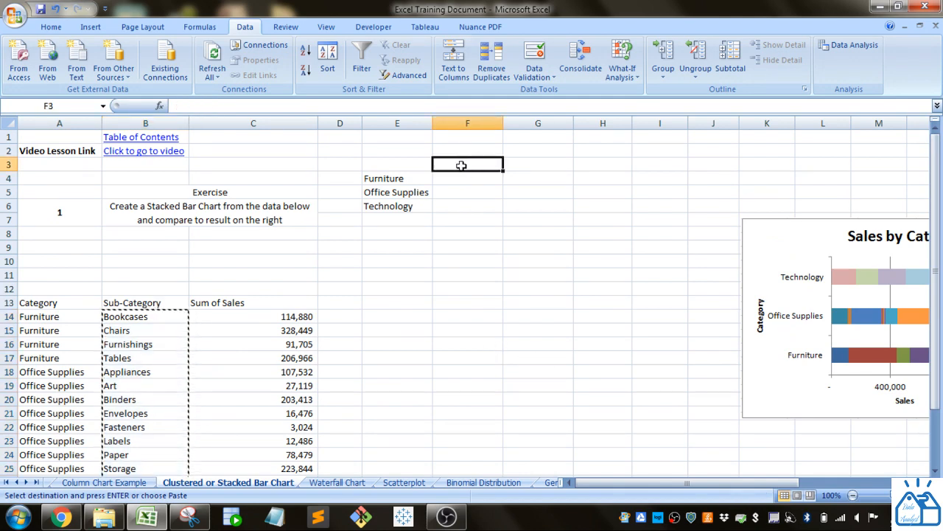
pyautogui.click(51, 26)
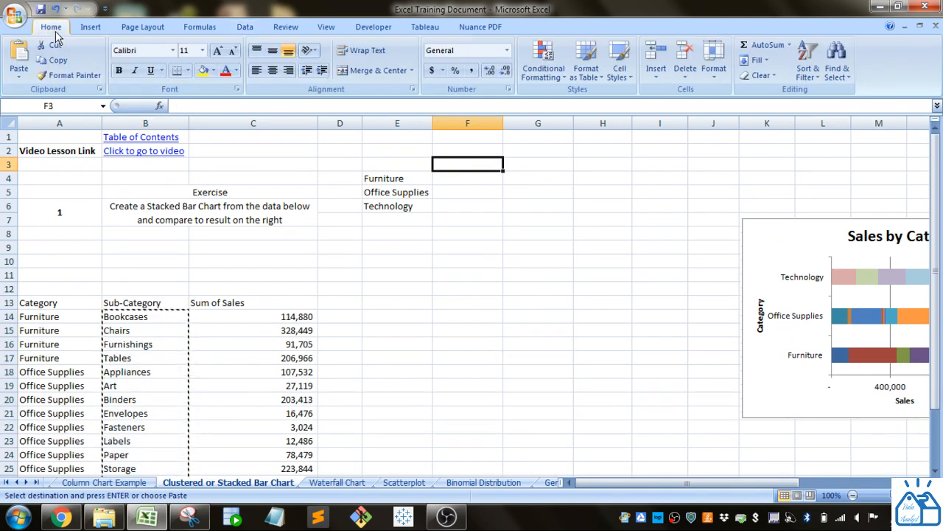
pyautogui.click(25, 78)
pyautogui.click(44, 153)
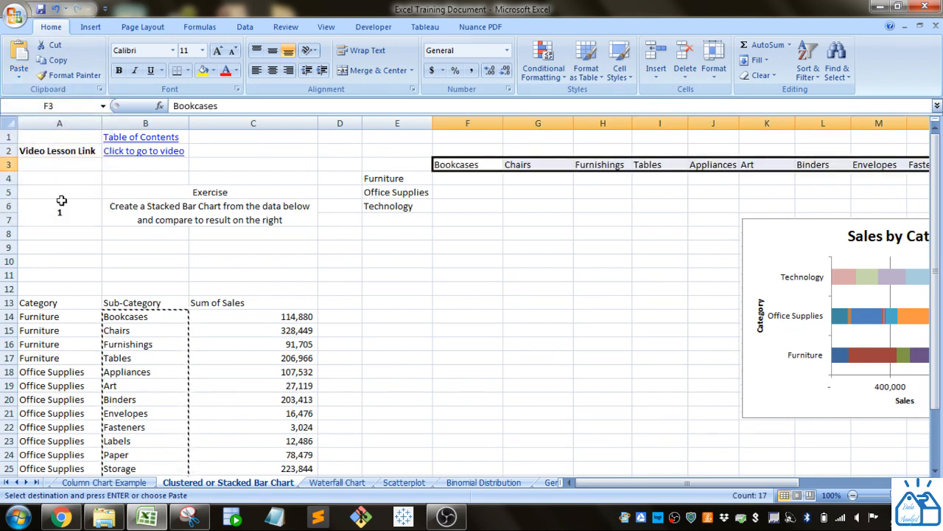
pyautogui.click(9, 165)
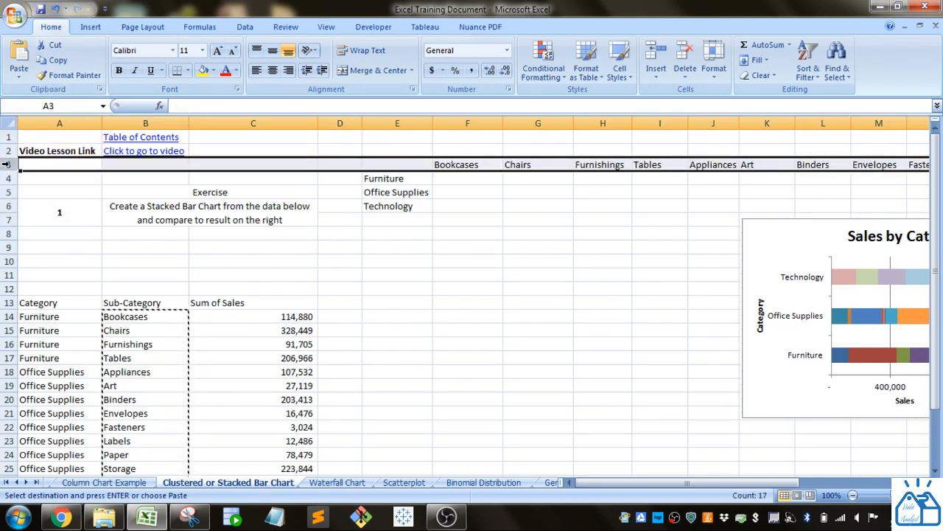
pyautogui.click(466, 206)
pyautogui.moveTo(472, 181); pyautogui.dragTo(855, 200)
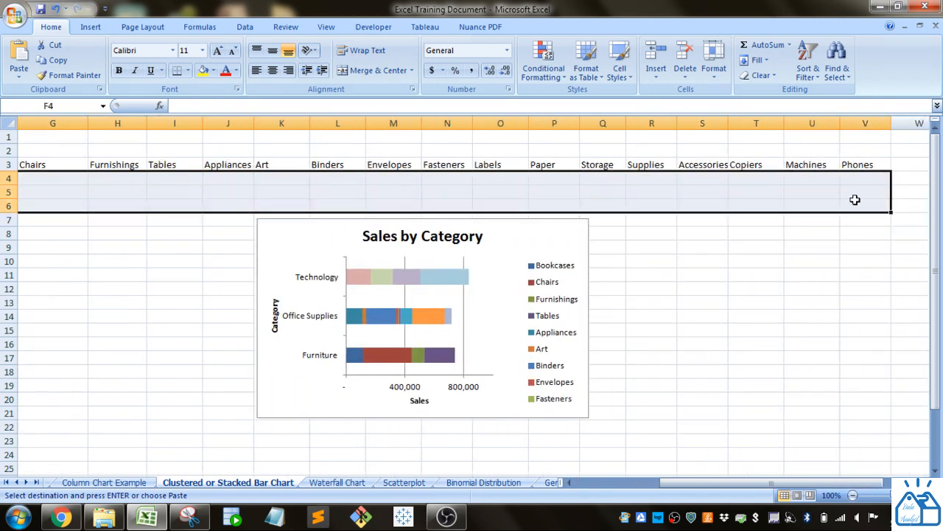
pyautogui.moveTo(774, 482); pyautogui.dragTo(432, 459)
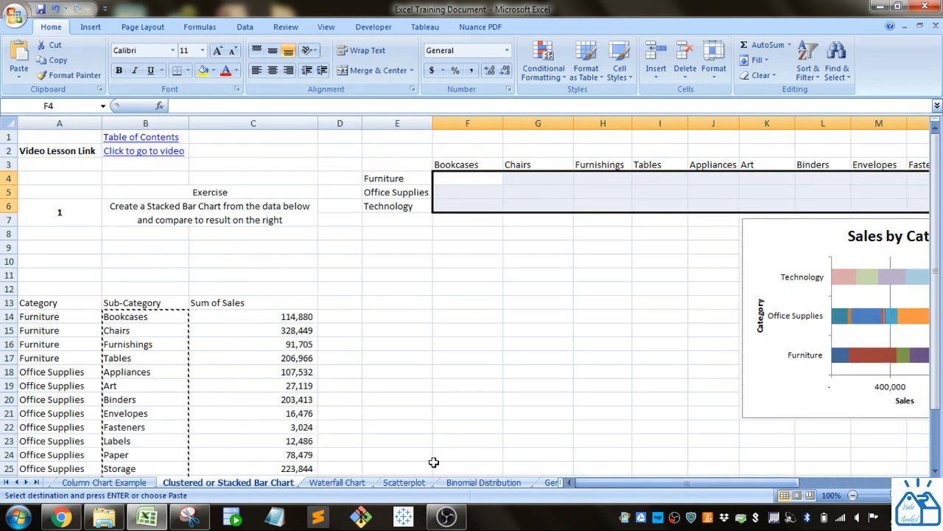
# Start a SUMIFS formula in F4 with the Sum of Sales values as the absolute sum range $C$14:$C$30.
pyautogui.click(465, 180)
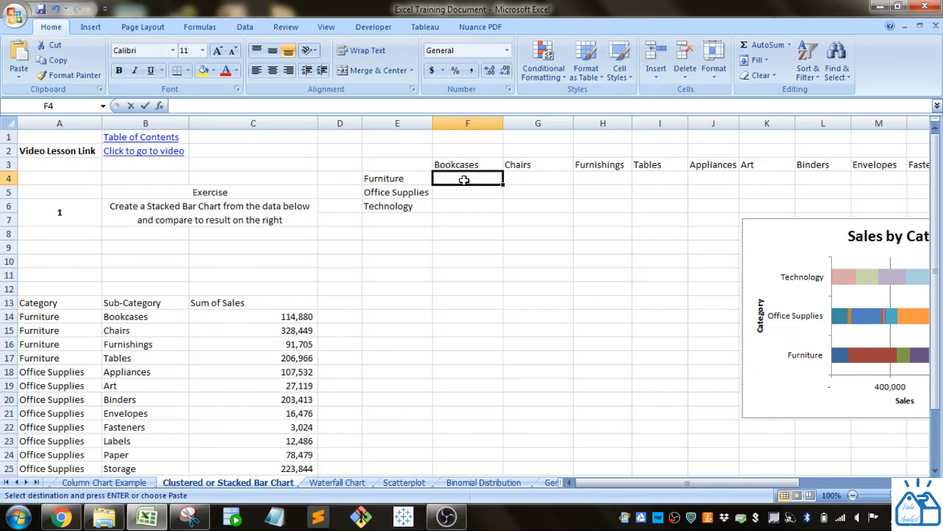
pyautogui.write('=')
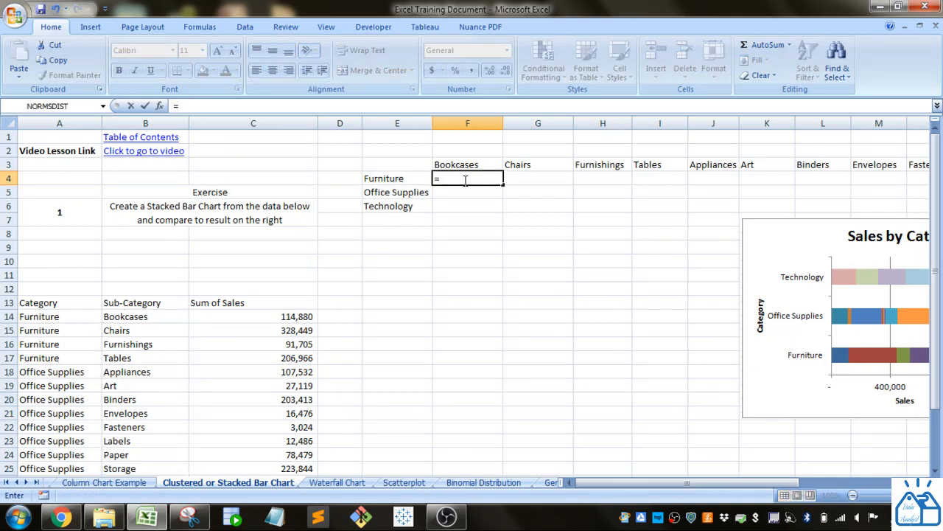
pyautogui.write('sumifs(')
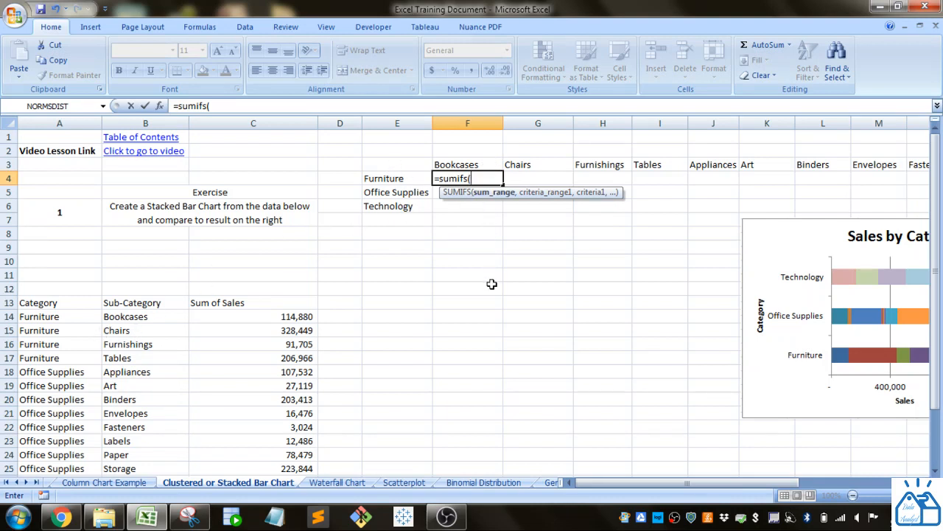
pyautogui.click(287, 321)
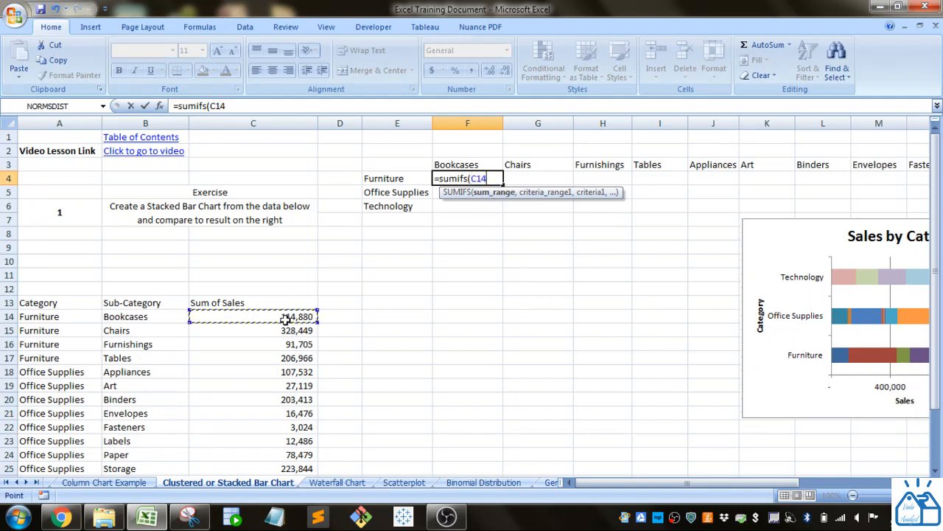
pyautogui.hotkey('ctrl', 'shift', 'Down')
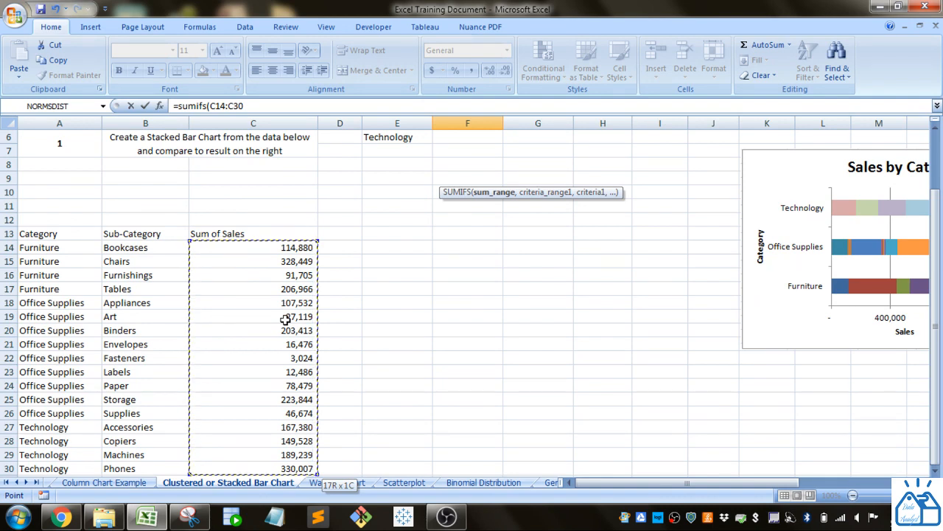
pyautogui.press('F4')
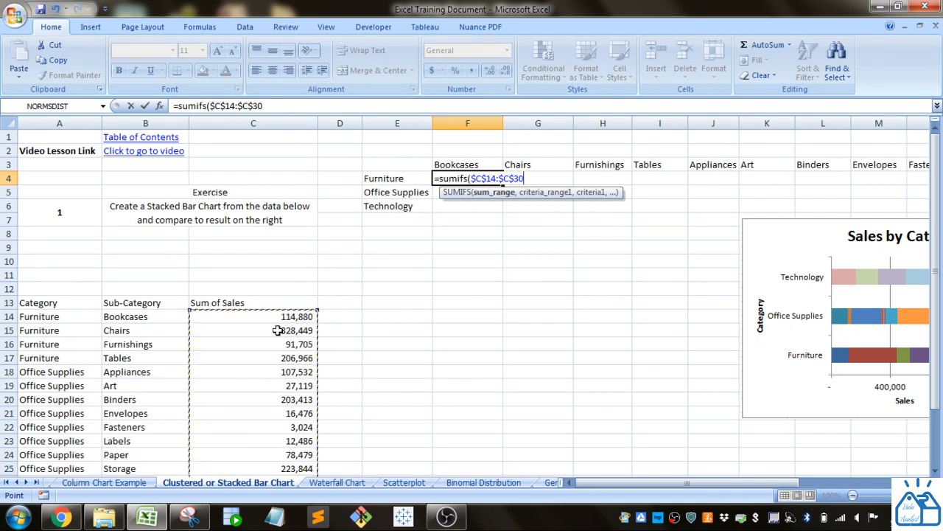
pyautogui.write(',')
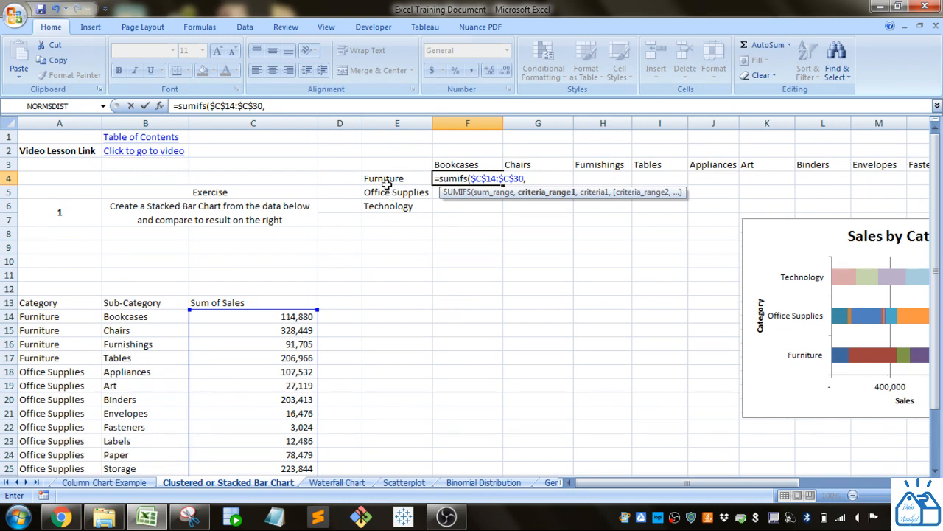
# Add the Category column to the SUMIFS formula as the absolute first criteria range $A$14:$A$30.
pyautogui.click(53, 316)
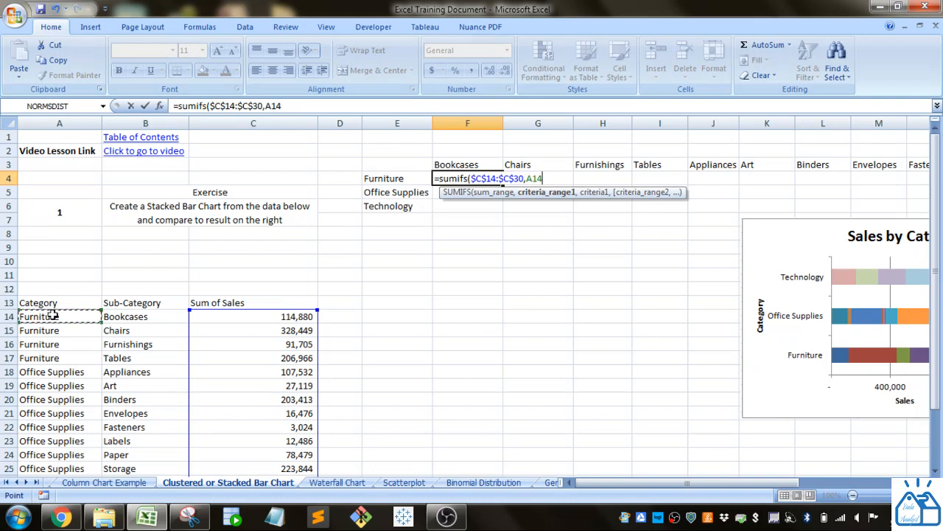
pyautogui.hotkey('ctrl', 'shift', 'Down')
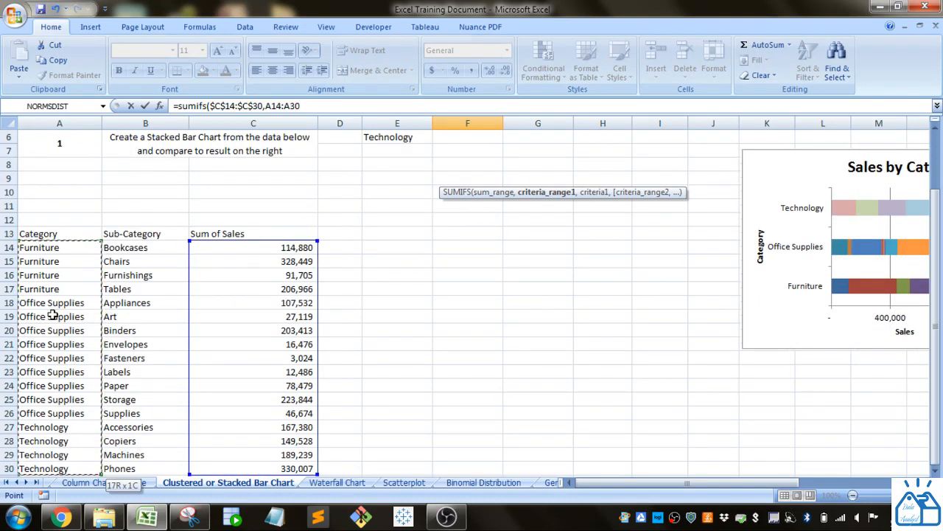
pyautogui.press('F4')
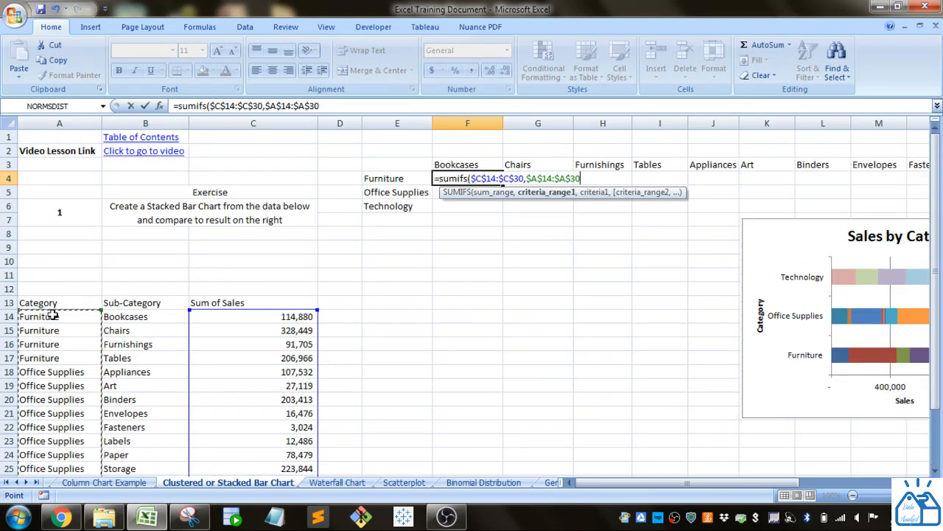
pyautogui.write(',')
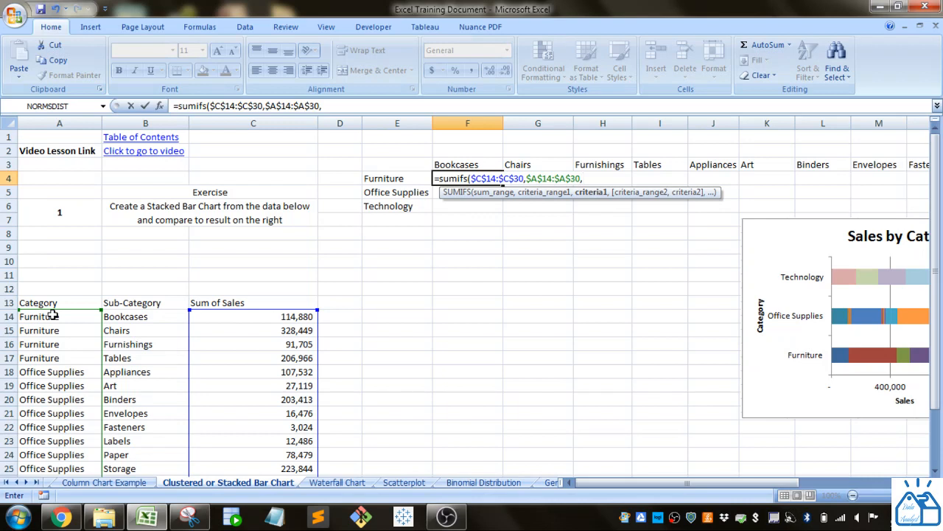
# Set the first SUMIFS criterion to the Furniture label cell with only its column locked, as $E4.
pyautogui.click(403, 179)
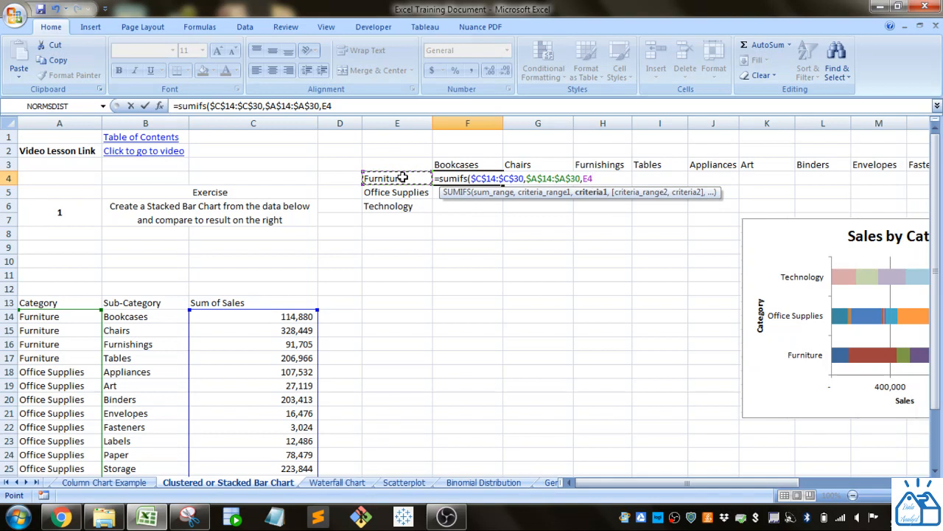
pyautogui.press('F4')
pyautogui.press('F4')
pyautogui.press('F4')
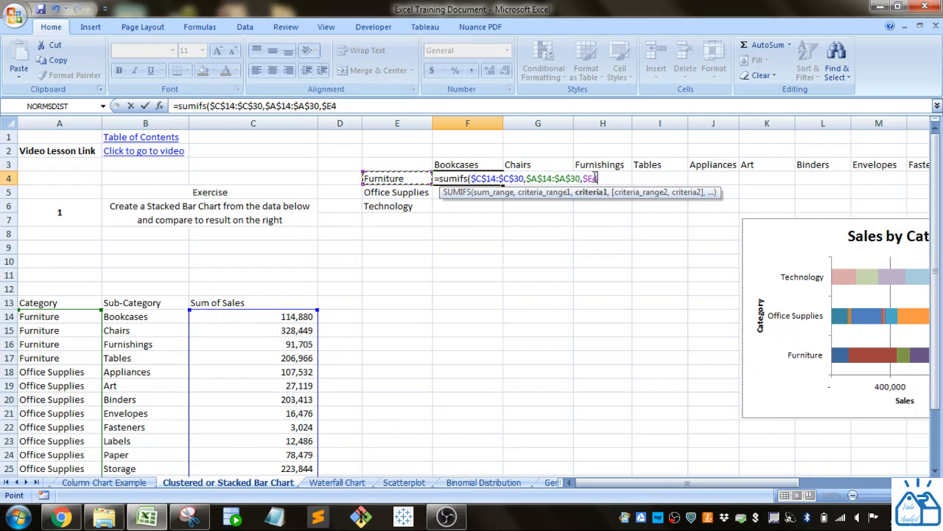
pyautogui.moveTo(583, 178); pyautogui.dragTo(592, 179)
pyautogui.click(598, 179)
pyautogui.write(',')
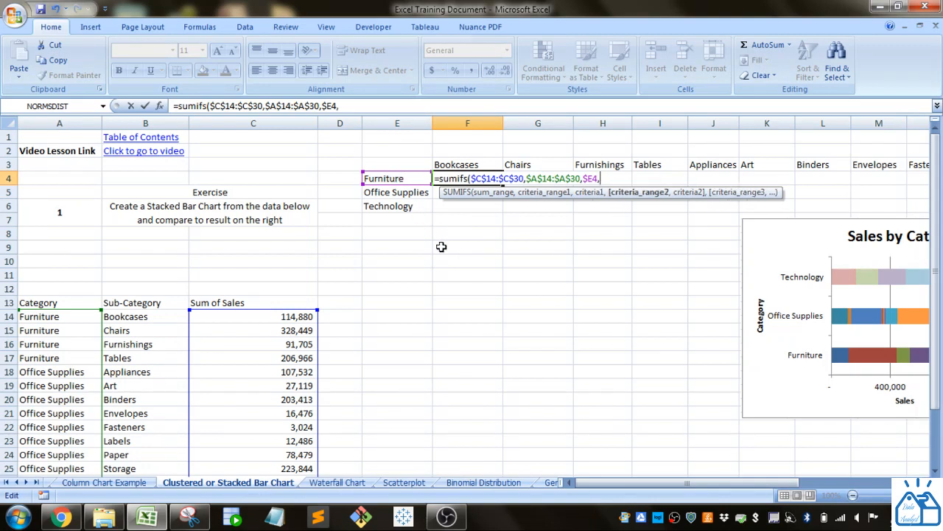
# Add the Sub-Category column to the SUMIFS formula as the absolute second criteria range $B$14:$B$30.
pyautogui.click(153, 323)
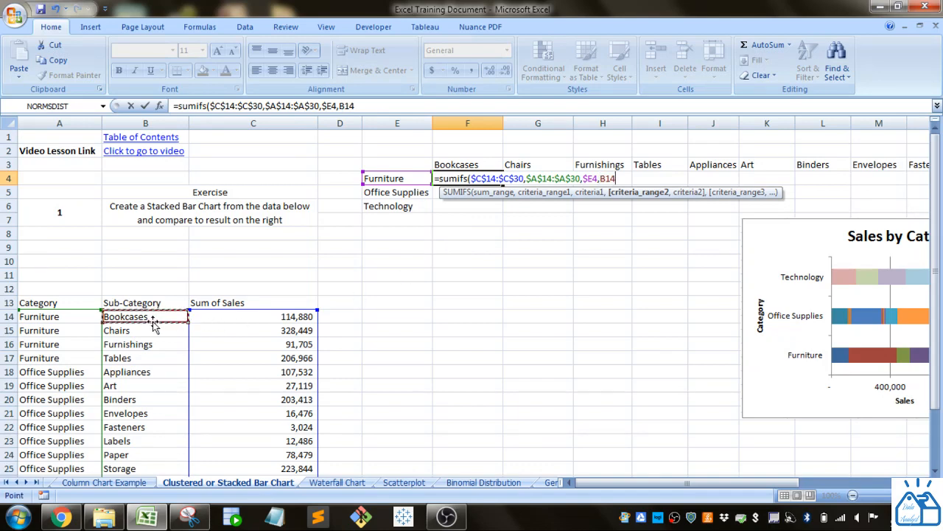
pyautogui.hotkey('ctrl', 'shift', 'Down')
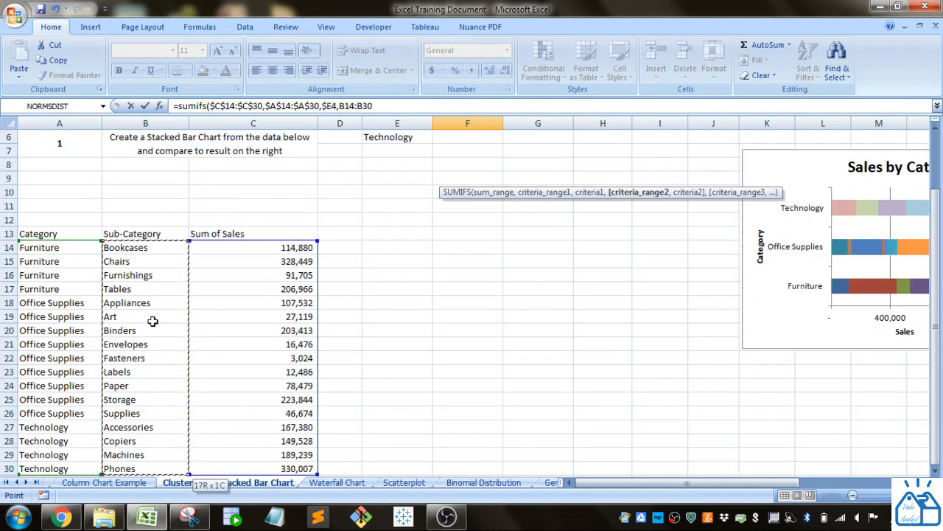
pyautogui.press('F4')
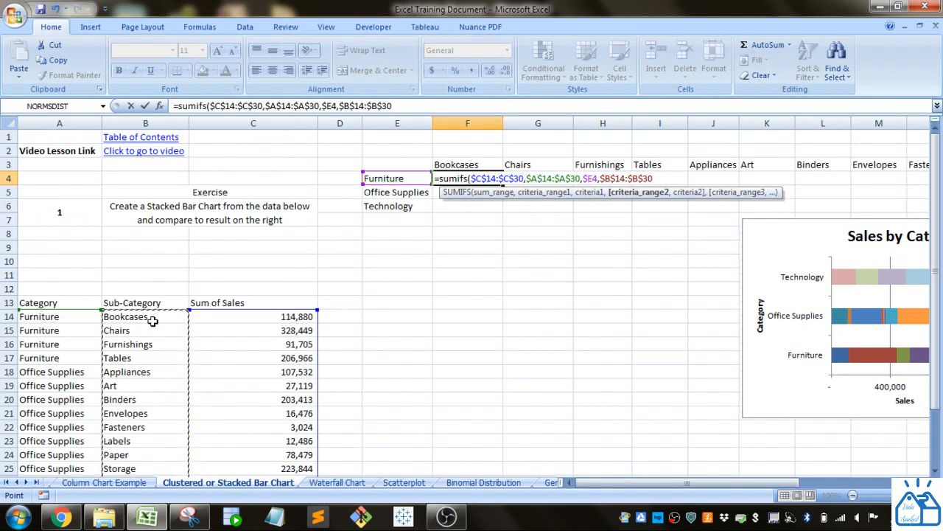
pyautogui.write(',')
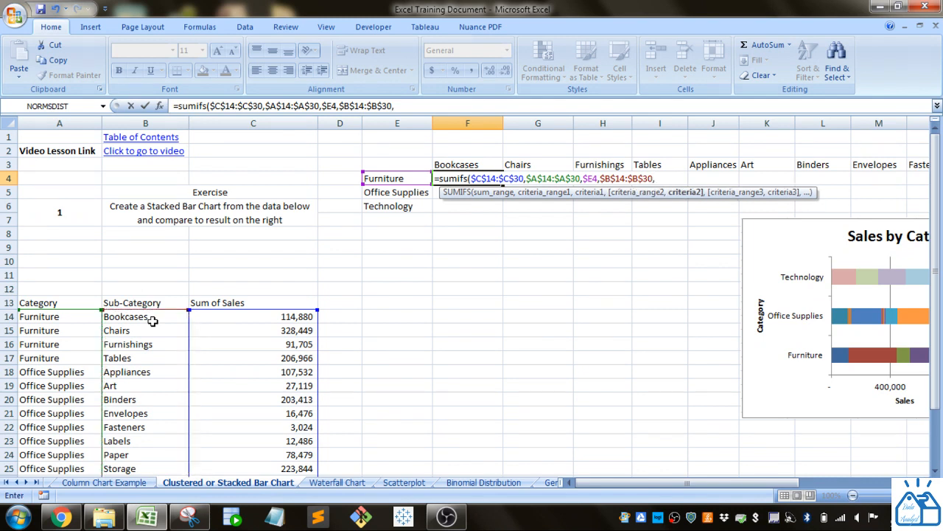
# Set the second criterion to the Bookcases header cell with only its row locked, as F$3, and complete the SUMIFS formula.
pyautogui.click(487, 161)
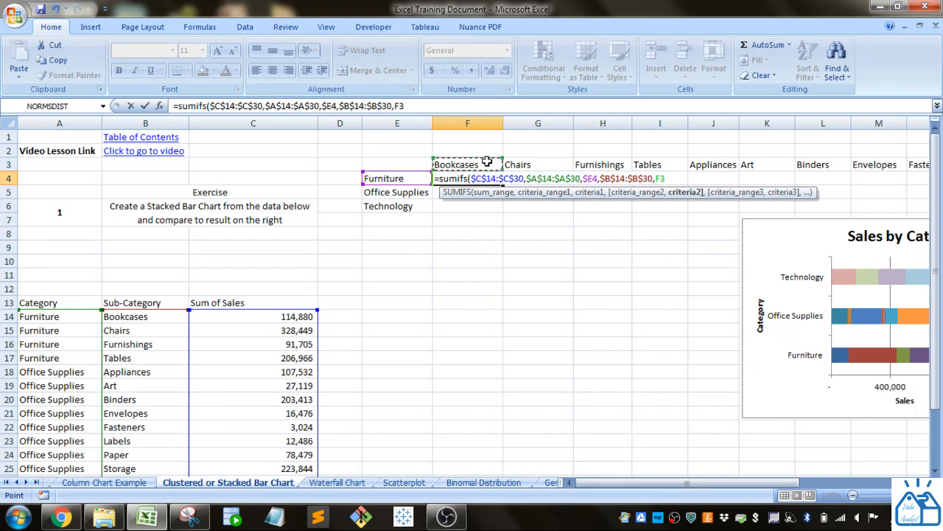
pyautogui.press('F4')
pyautogui.press('F4')
pyautogui.moveTo(668, 179); pyautogui.dragTo(660, 178)
pyautogui.press('Right')
pyautogui.press('Right')
pyautogui.press('Right')
pyautogui.press('Return')
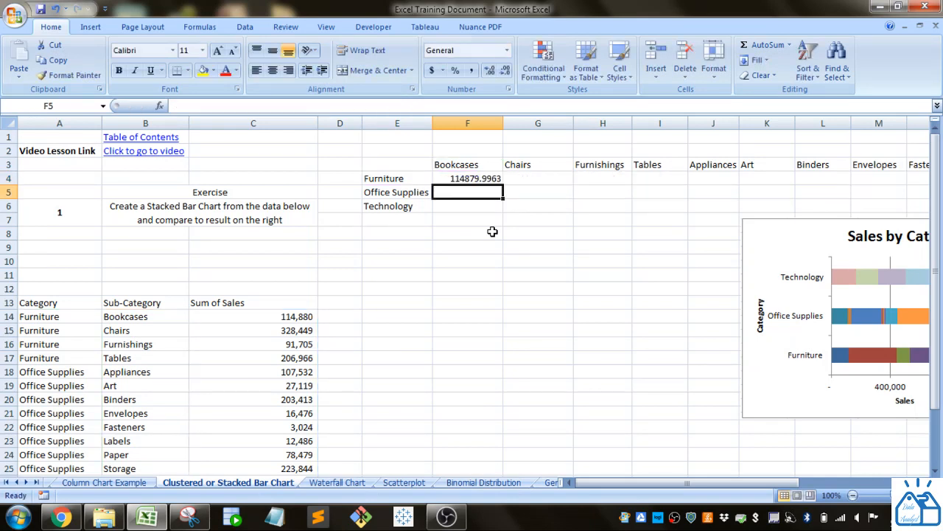
# Format the SUMIFS result in F4 with a thousands separator and no decimal places.
pyautogui.click(485, 181)
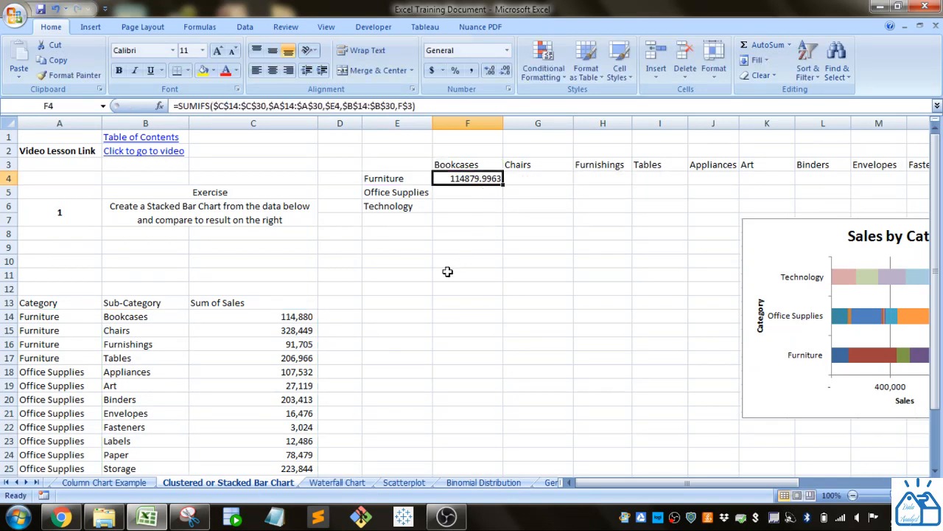
pyautogui.click(467, 75)
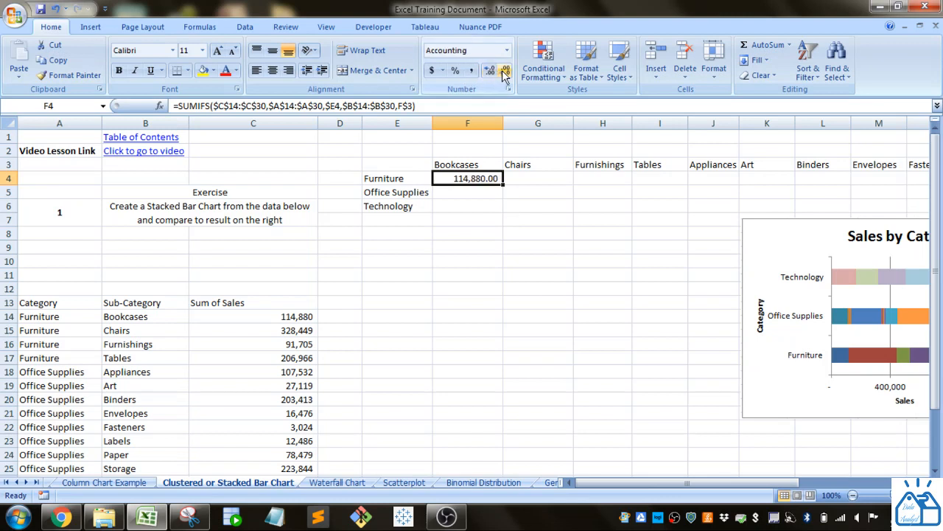
pyautogui.click(505, 73)
pyautogui.click(505, 72)
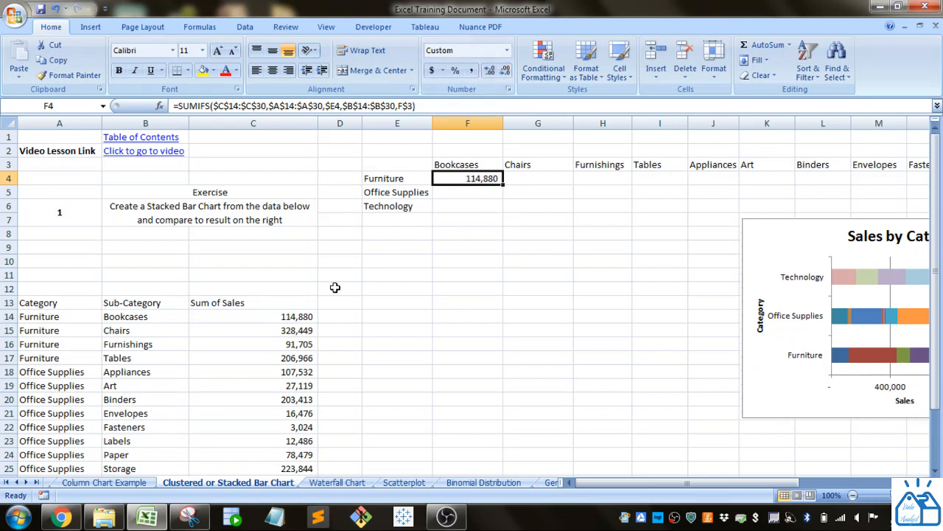
pyautogui.click(272, 320)
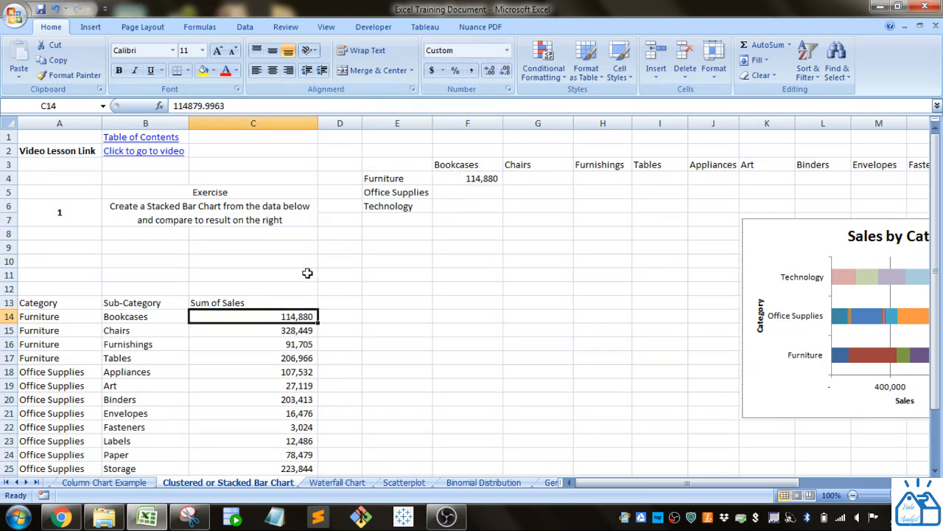
# Fill the SUMIFS formula from F4 down to row 6 and across to column V for all categories and sub-categories.
pyautogui.click(491, 181)
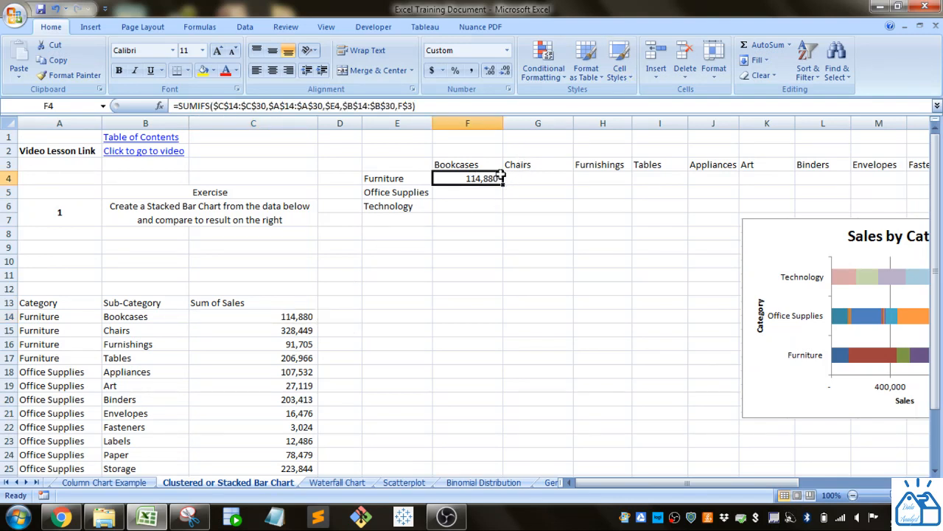
pyautogui.click(90, 27)
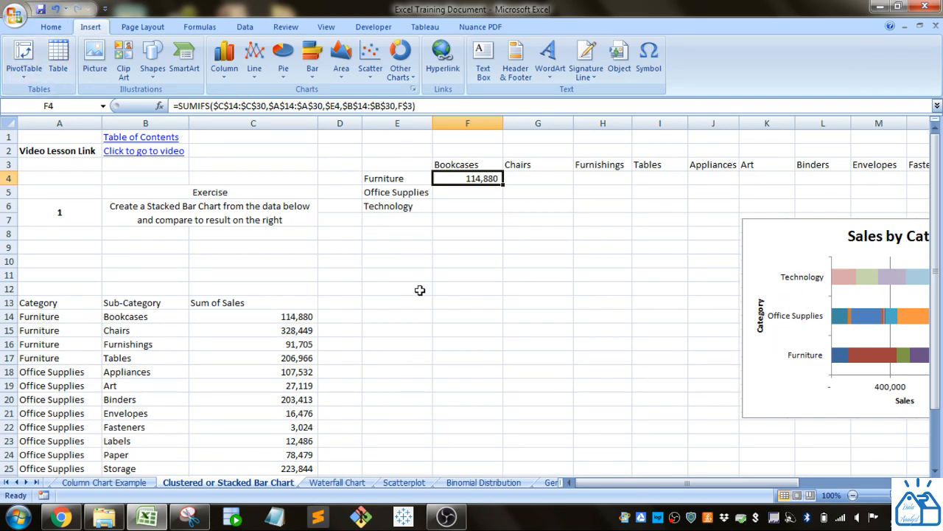
pyautogui.moveTo(504, 185); pyautogui.dragTo(503, 213)
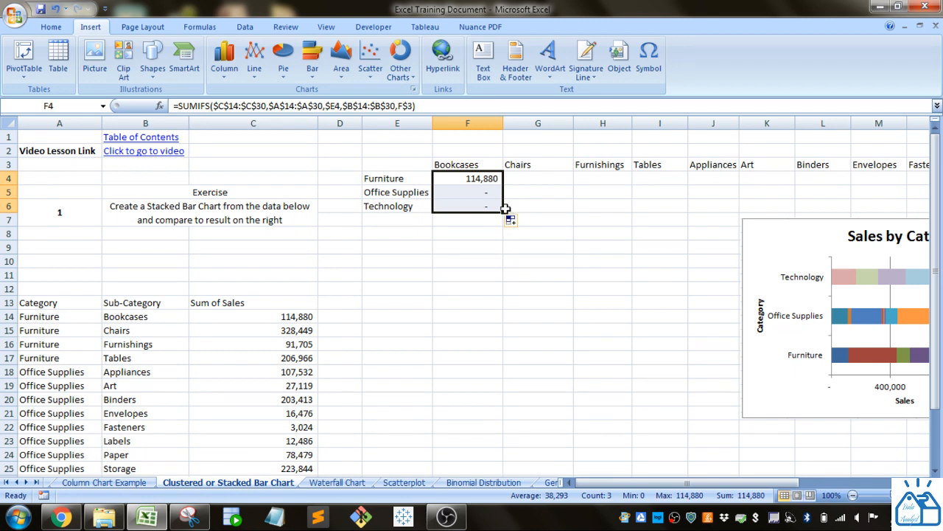
pyautogui.moveTo(501, 213); pyautogui.dragTo(814, 217)
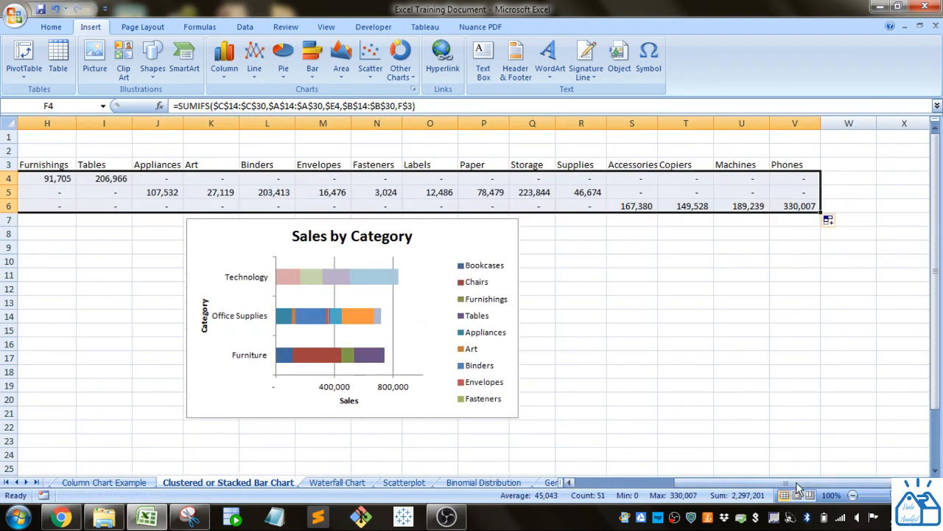
pyautogui.moveTo(786, 485); pyautogui.dragTo(695, 486)
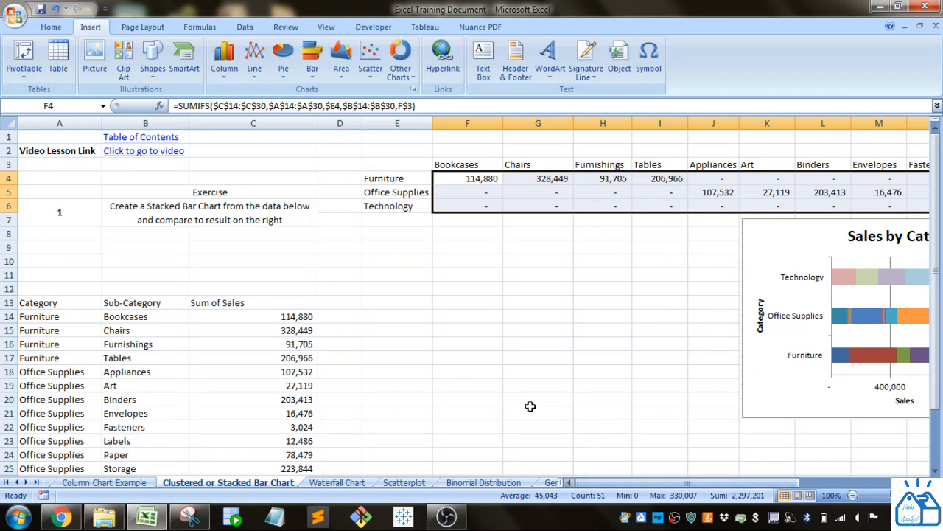
# Check the cross-tab sales values for each category row against the sub-categories in the source data.
pyautogui.moveTo(468, 193); pyautogui.dragTo(470, 210)
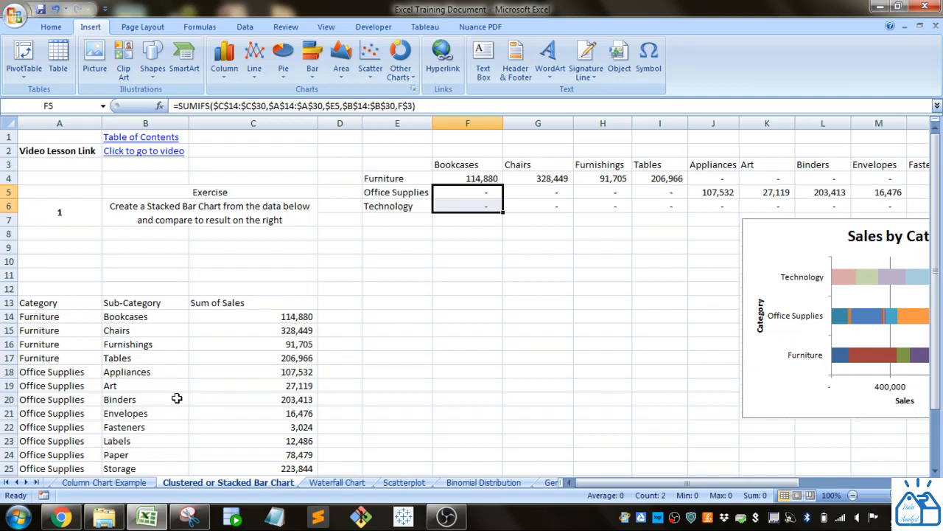
pyautogui.click(492, 179)
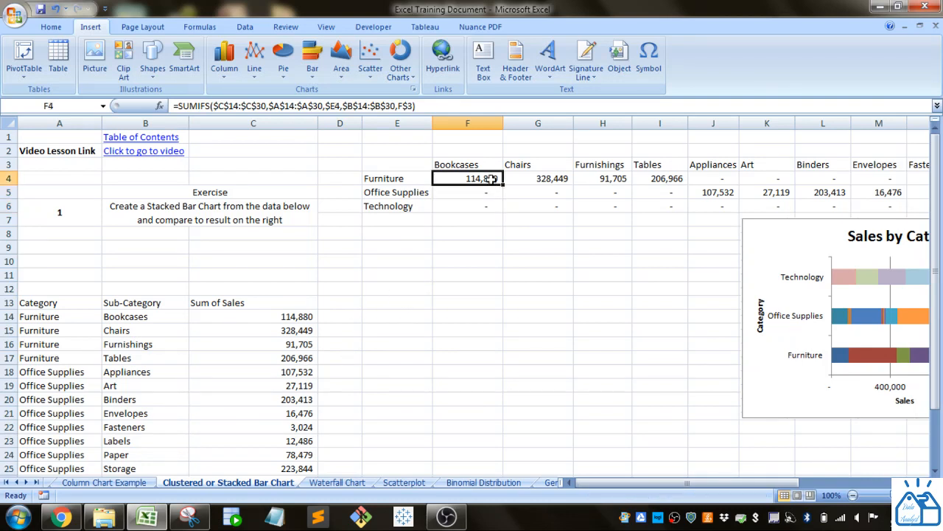
pyautogui.moveTo(468, 180); pyautogui.dragTo(819, 185)
pyautogui.scroll(-1, 868, 302)
pyautogui.scroll(1, 868, 302)
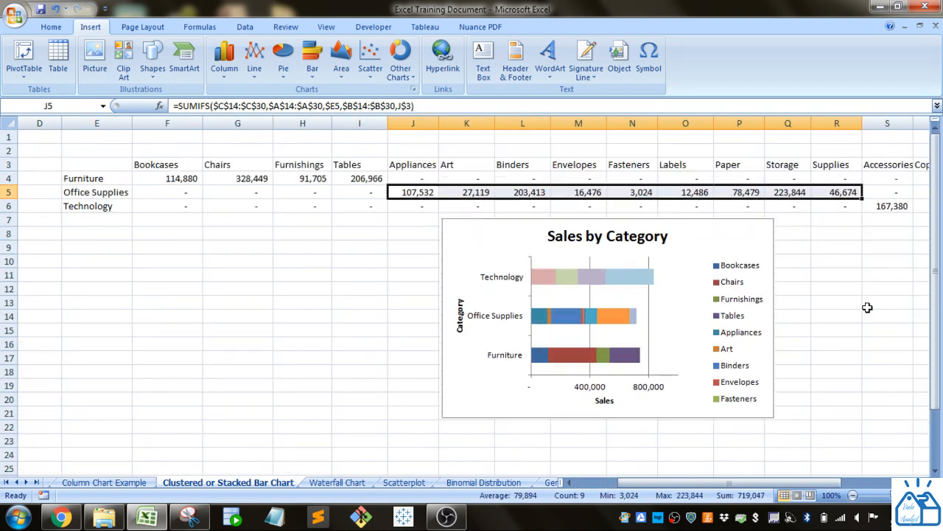
pyautogui.click(896, 207)
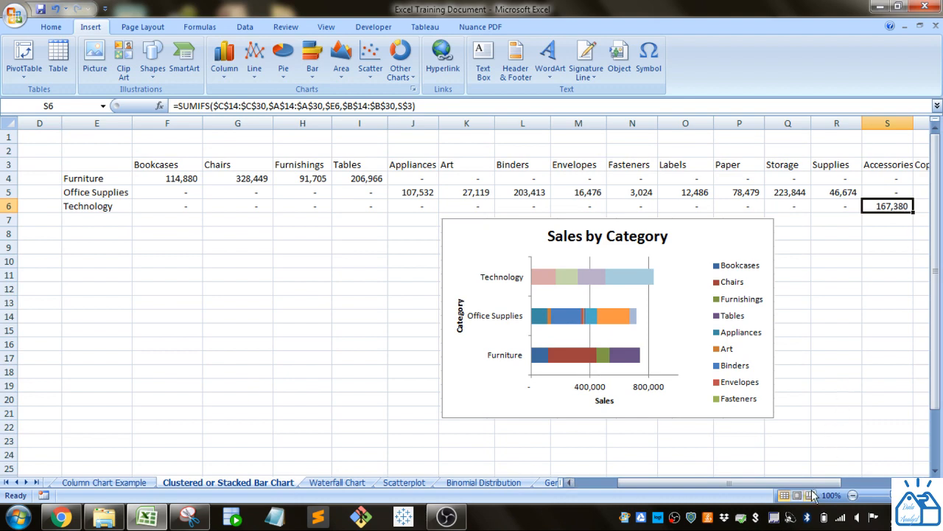
pyautogui.moveTo(914, 213); pyautogui.dragTo(759, 210)
pyautogui.moveTo(630, 206); pyautogui.dragTo(681, 206)
pyautogui.moveTo(701, 474); pyautogui.dragTo(590, 478)
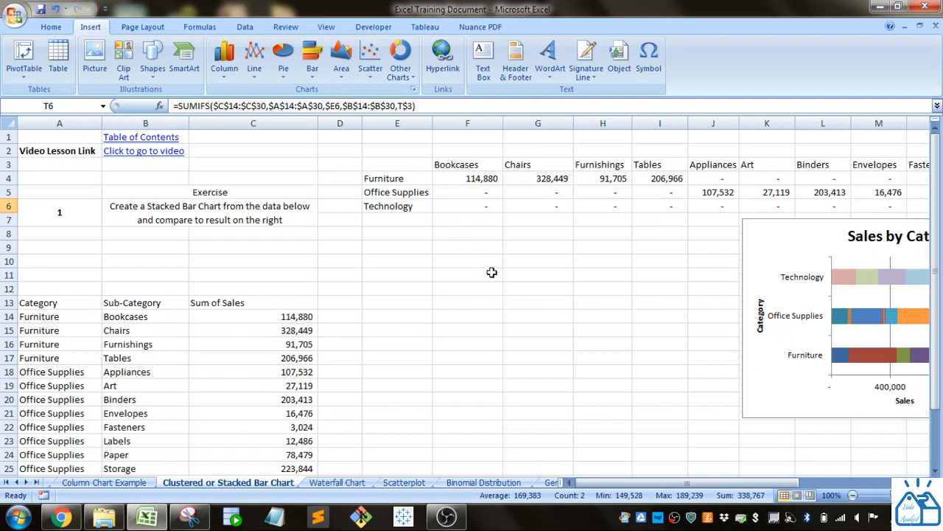
# Move the sample Sales by Category chart picture further right and slightly down, starting around column M and row 9.
pyautogui.moveTo(618, 488); pyautogui.dragTo(663, 486)
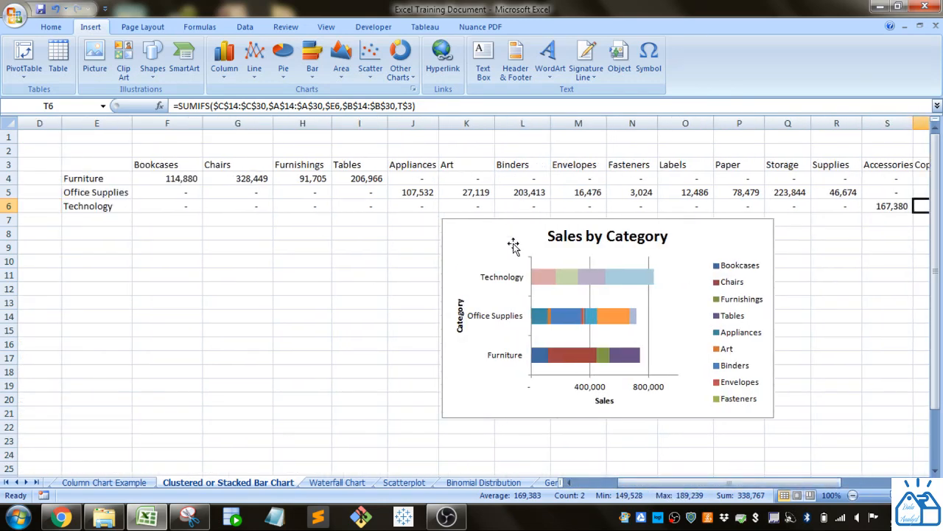
pyautogui.moveTo(495, 243); pyautogui.dragTo(608, 263)
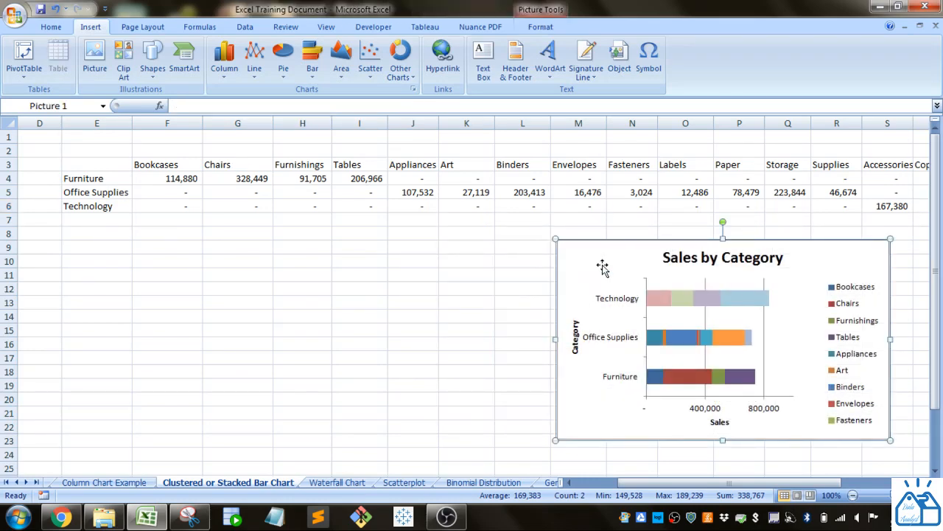
pyautogui.moveTo(635, 486); pyautogui.dragTo(587, 486)
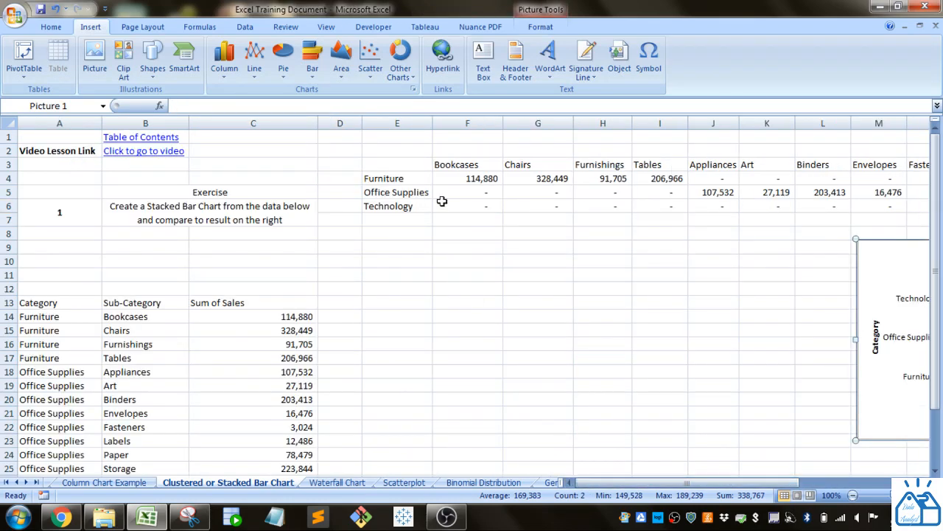
# Insert a 2-D stacked bar chart from the cross-tab range E3:V6 and place it in the empty area below the table.
pyautogui.moveTo(410, 162); pyautogui.dragTo(416, 205)
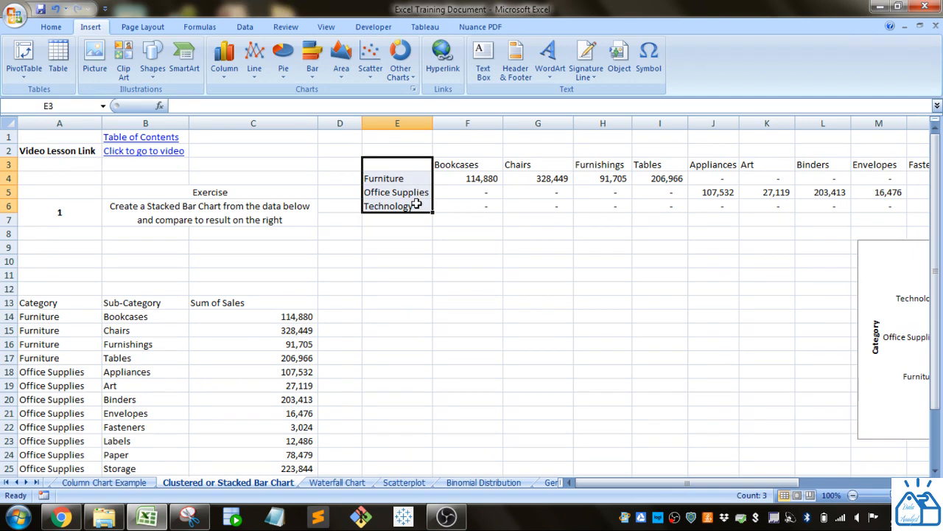
pyautogui.hotkey('ctrl', 'shift', 'Right')
pyautogui.hotkey('ctrl', 'shift', 'Right')
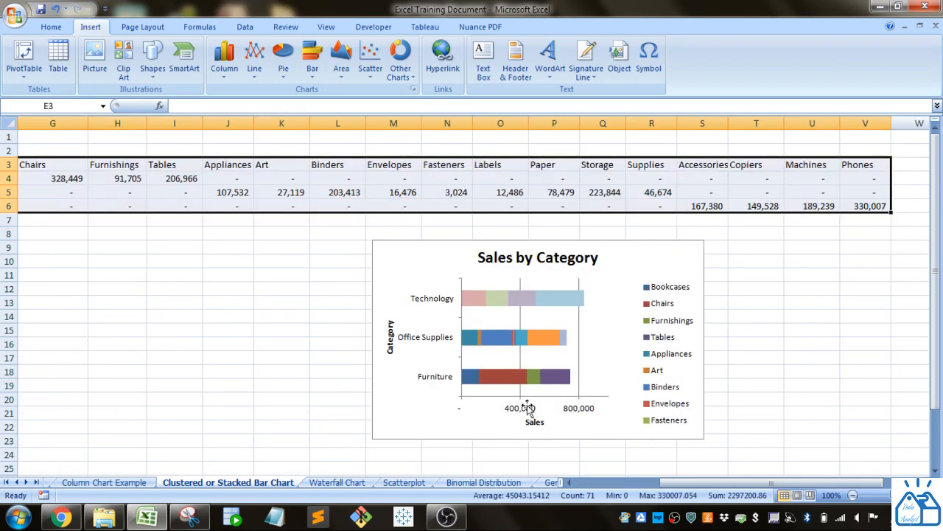
pyautogui.moveTo(700, 482); pyautogui.dragTo(624, 483)
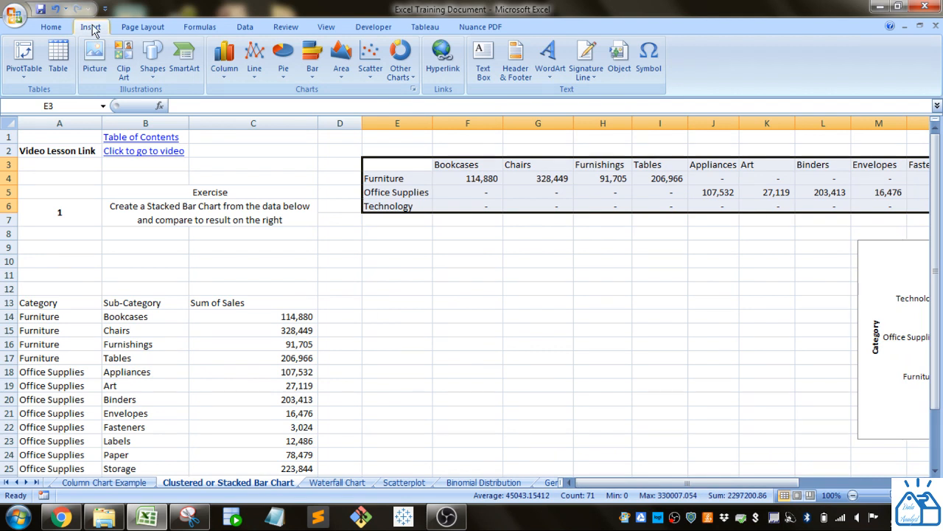
pyautogui.click(313, 74)
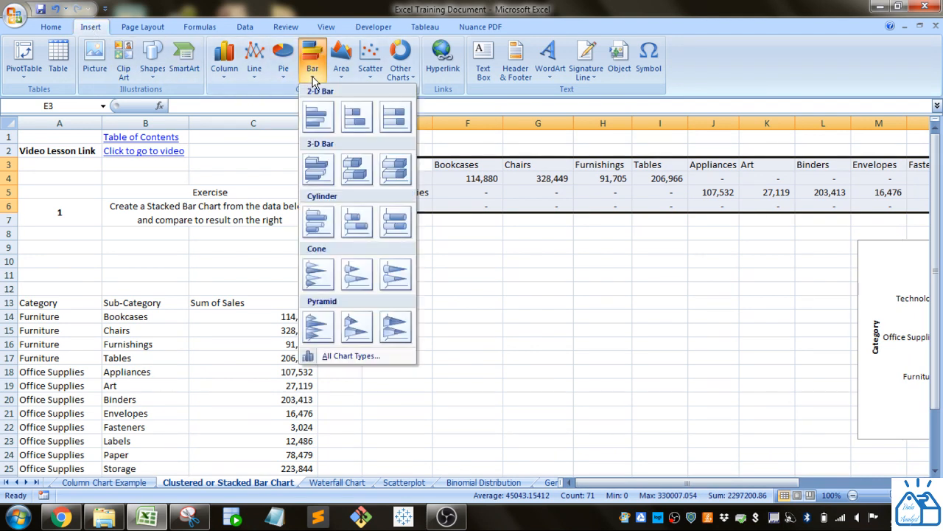
pyautogui.click(359, 122)
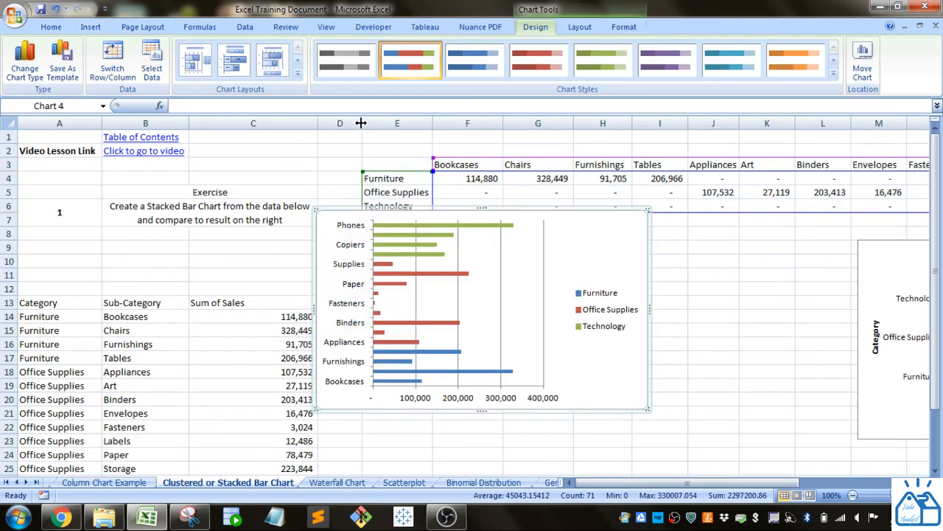
pyautogui.moveTo(562, 243); pyautogui.dragTo(706, 293)
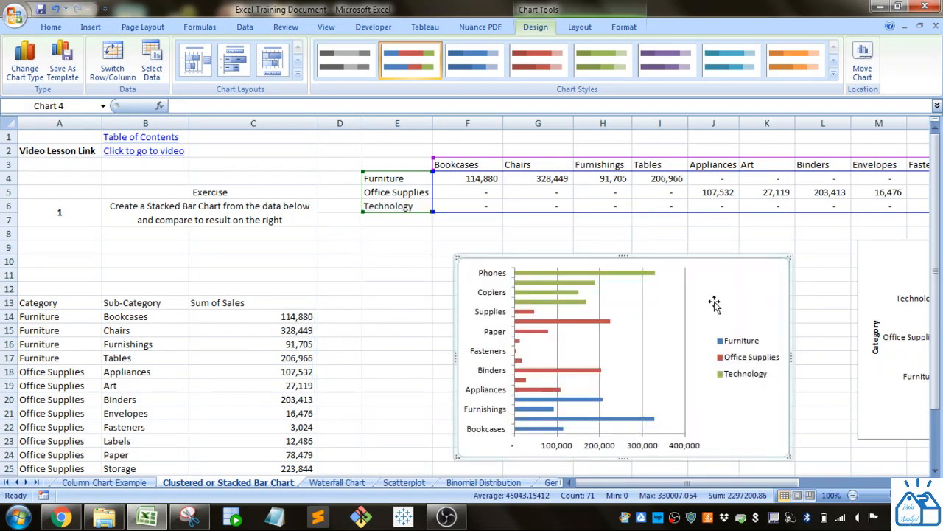
# Switch the new chart's rows and columns so the categories form the bars and the sub-categories form the stacked segments.
pyautogui.scroll(-1, 701, 427)
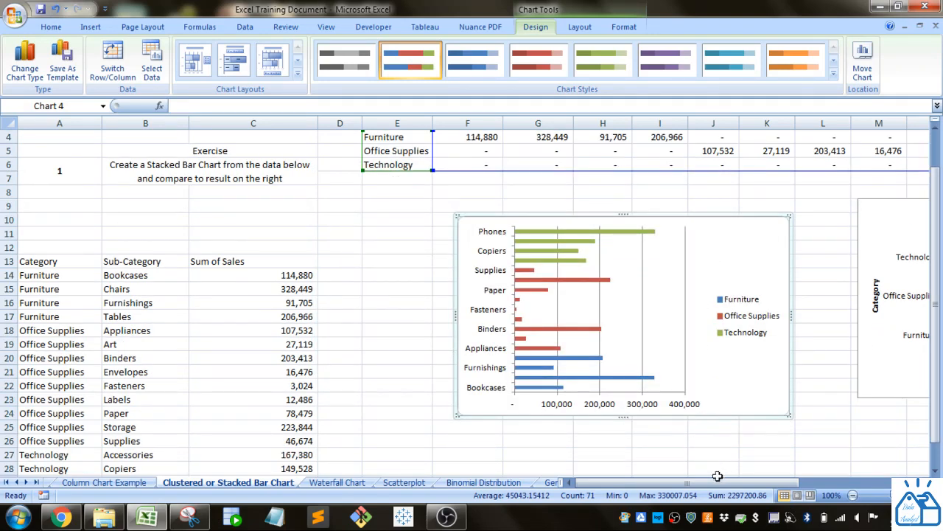
pyautogui.moveTo(716, 483); pyautogui.dragTo(733, 493)
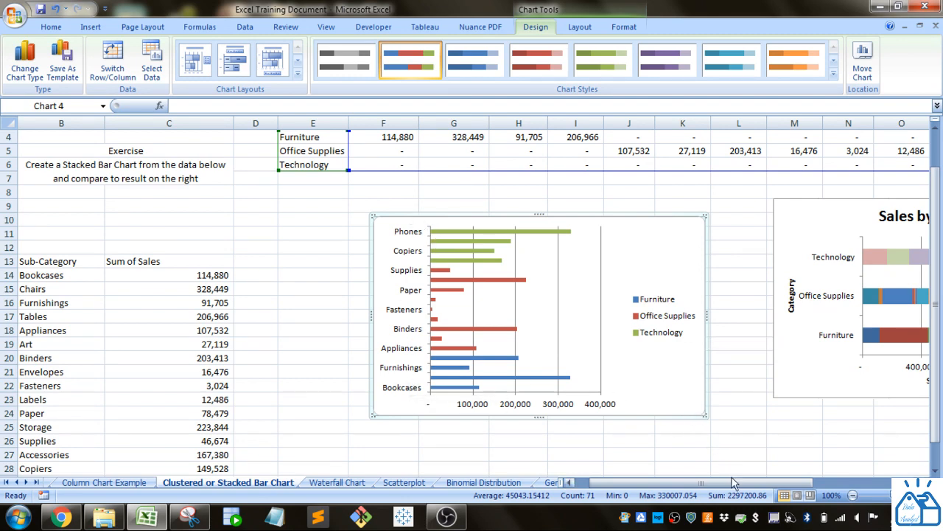
pyautogui.moveTo(732, 482); pyautogui.dragTo(757, 492)
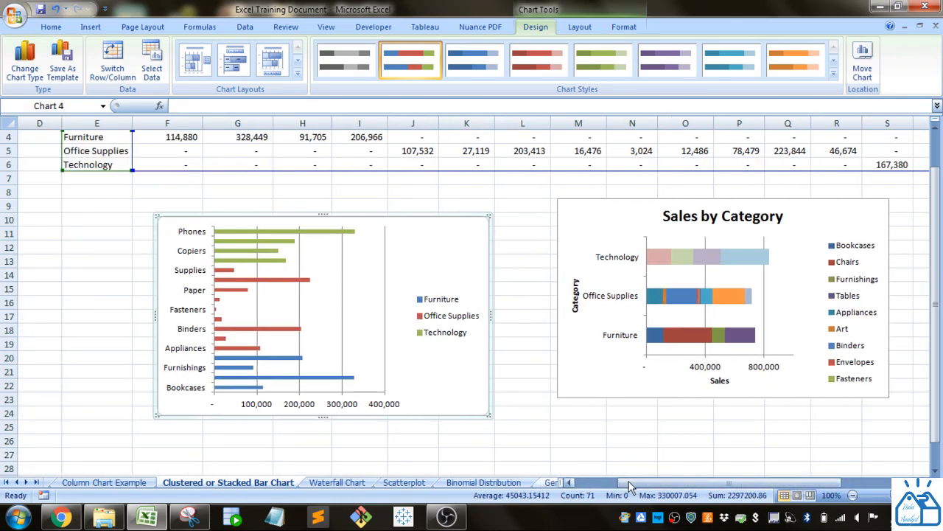
pyautogui.moveTo(629, 481); pyautogui.dragTo(590, 483)
pyautogui.scroll(1, 372, 376)
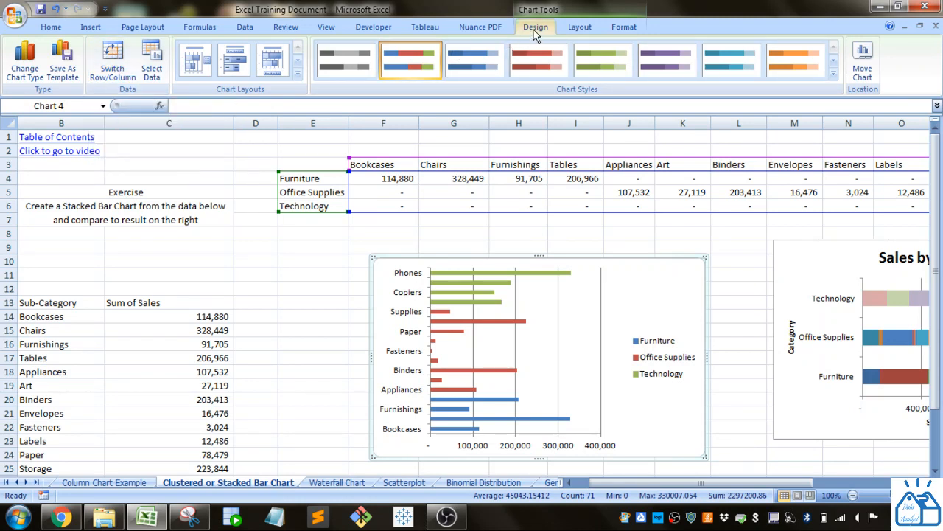
pyautogui.click(122, 68)
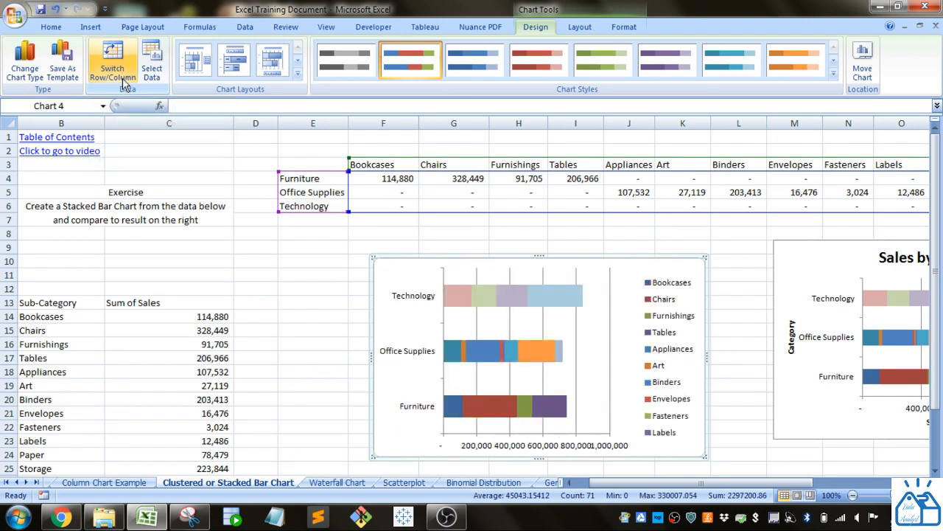
pyautogui.scroll(-3, 331, 351)
pyautogui.scroll(2, 332, 352)
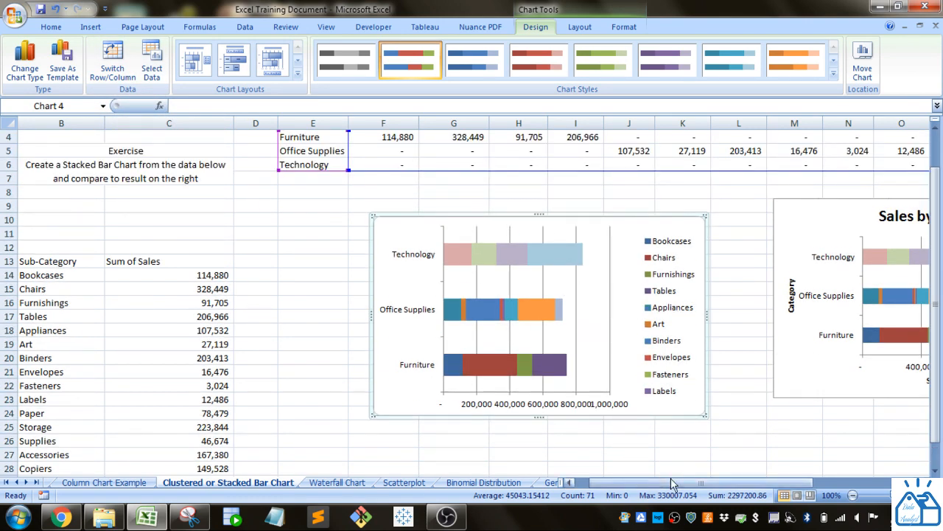
# Add a title above the new stacked bar chart reading "Sales by Category", like the sample chart.
pyautogui.moveTo(669, 484); pyautogui.dragTo(709, 476)
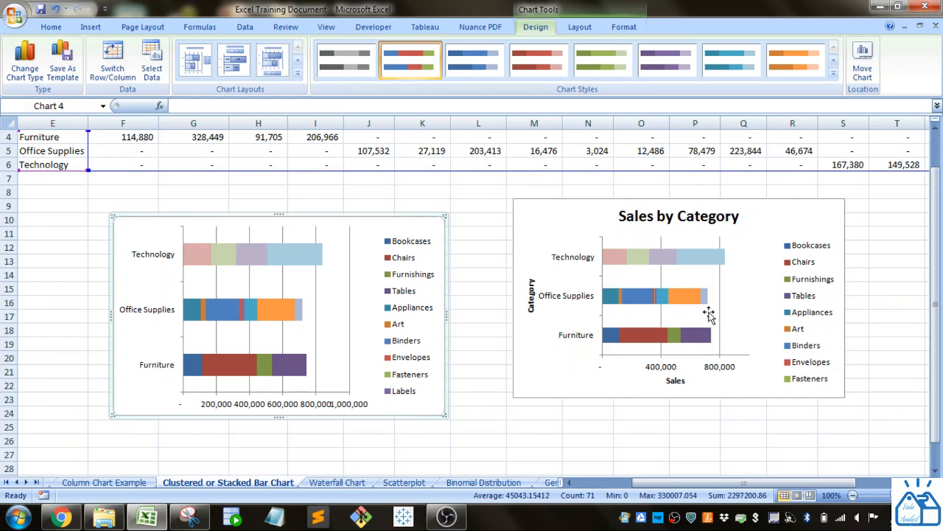
pyautogui.moveTo(648, 481); pyautogui.dragTo(609, 462)
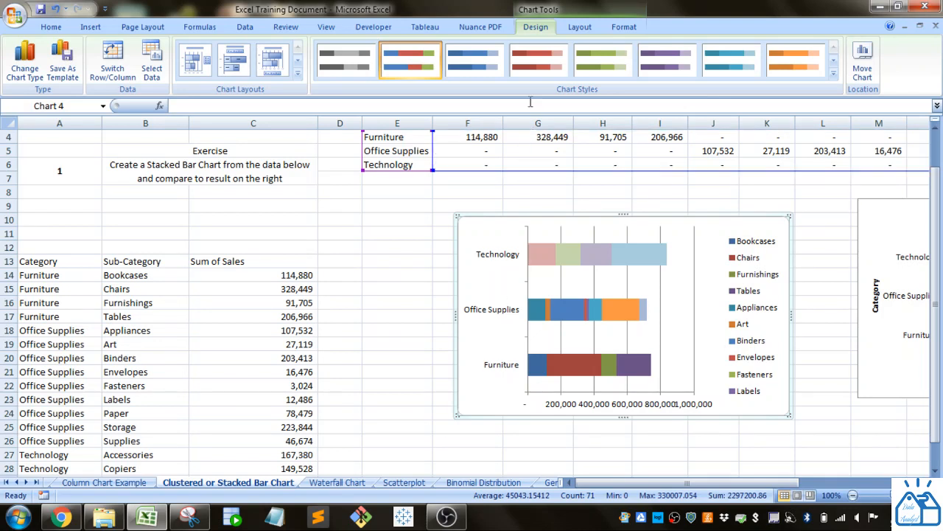
pyautogui.click(580, 27)
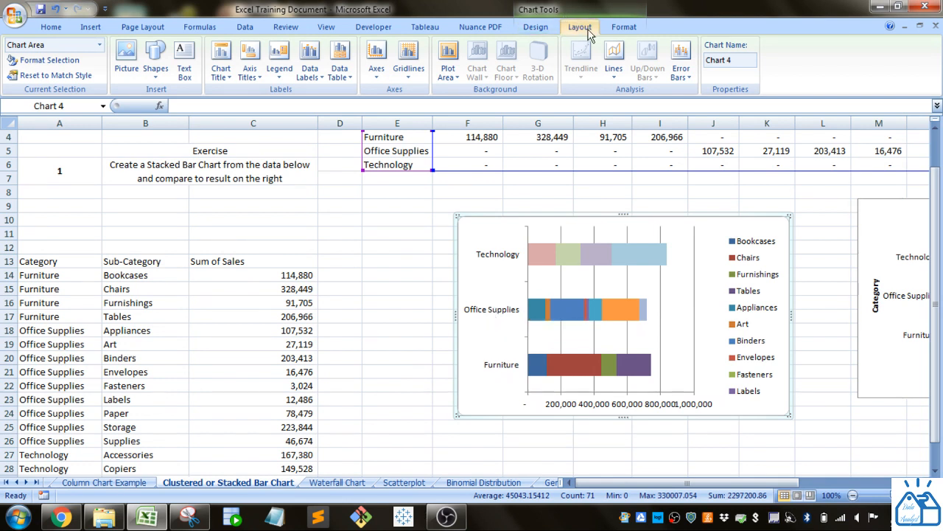
pyautogui.click(220, 78)
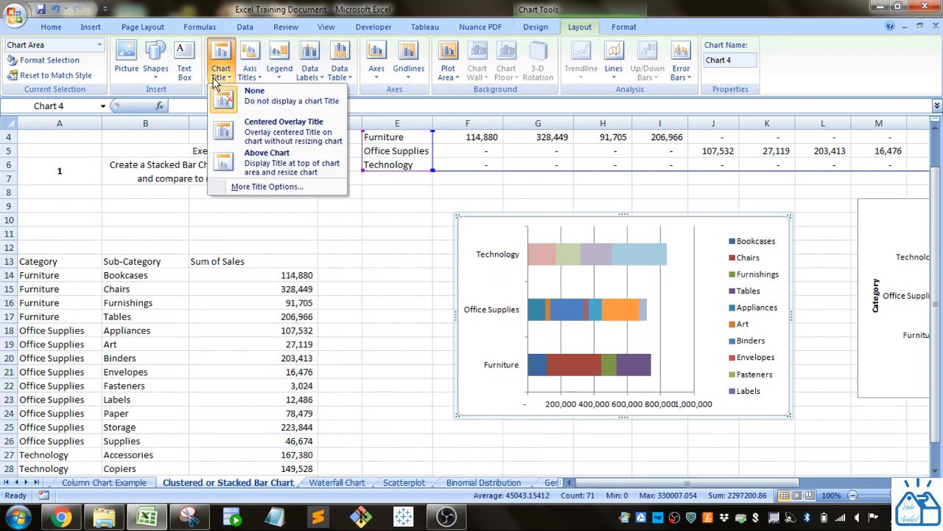
pyautogui.click(272, 168)
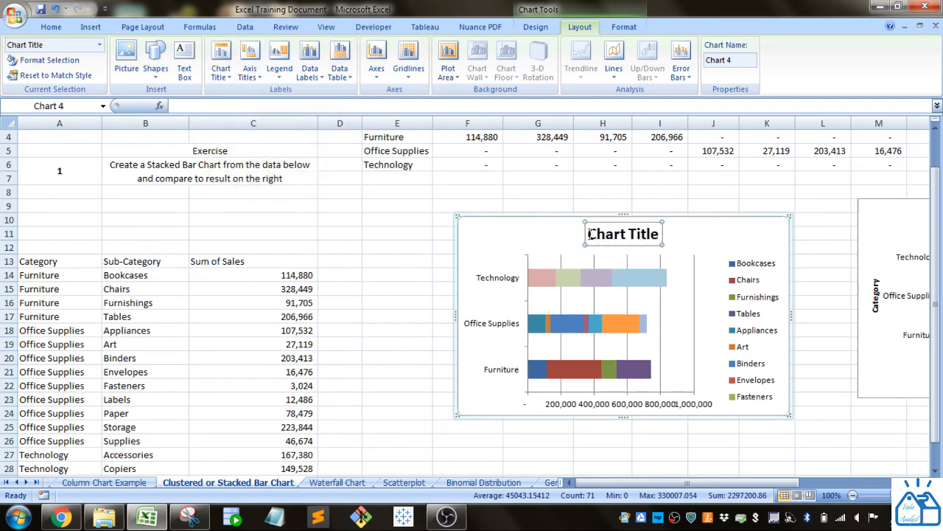
pyautogui.write('Sale')
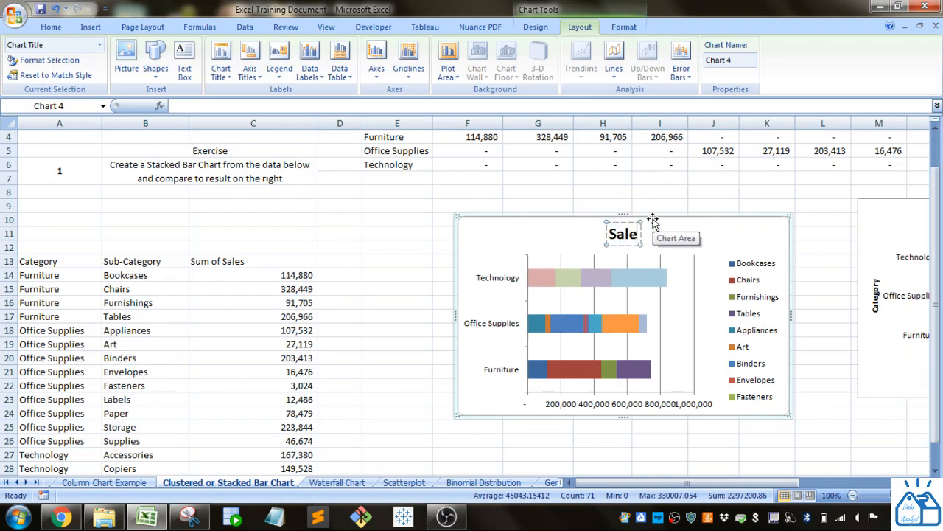
pyautogui.write('s by Cate')
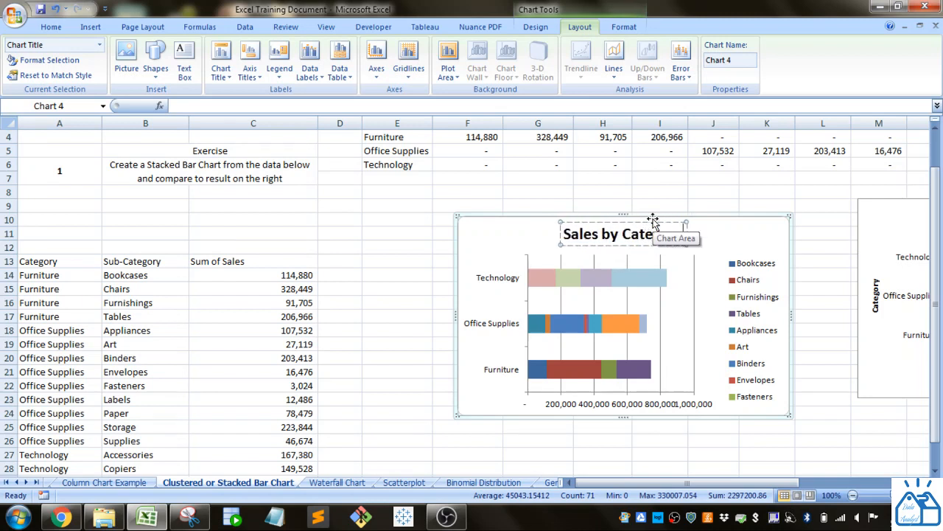
pyautogui.write('gory')
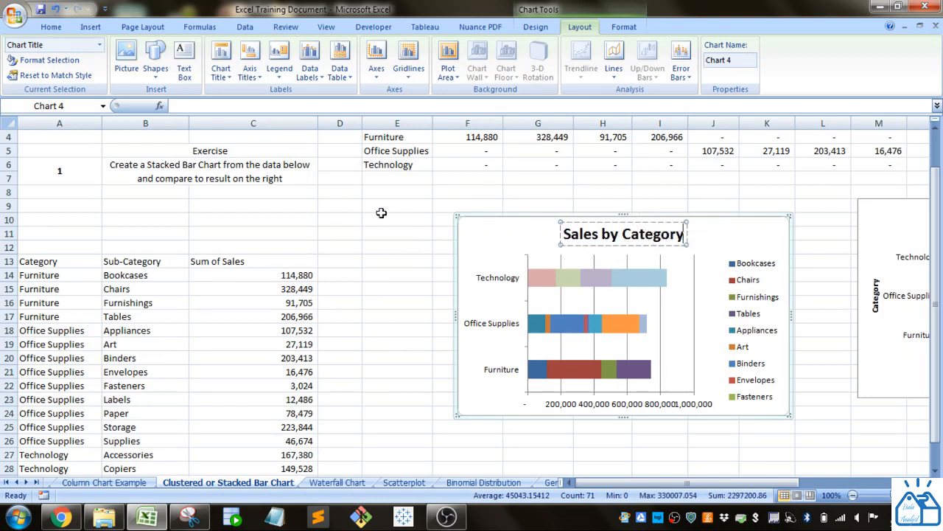
# Add a title below the chart's primary horizontal axis and set its text to "Sales".
pyautogui.click(249, 76)
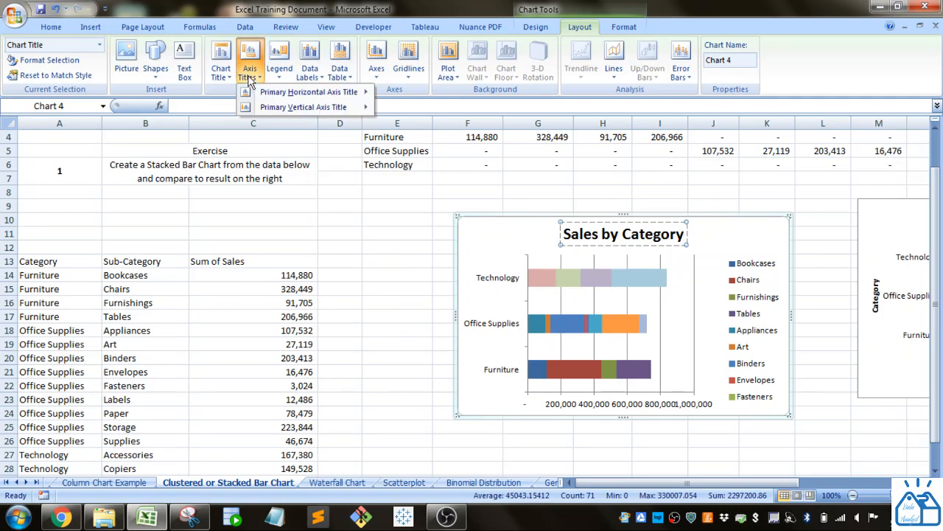
pyautogui.moveTo(270, 94)
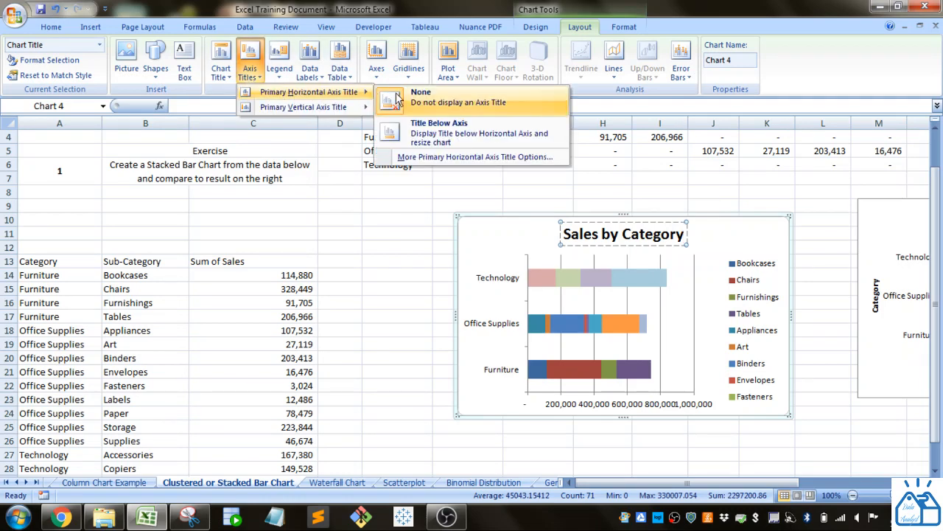
pyautogui.click(460, 134)
pyautogui.click(624, 397)
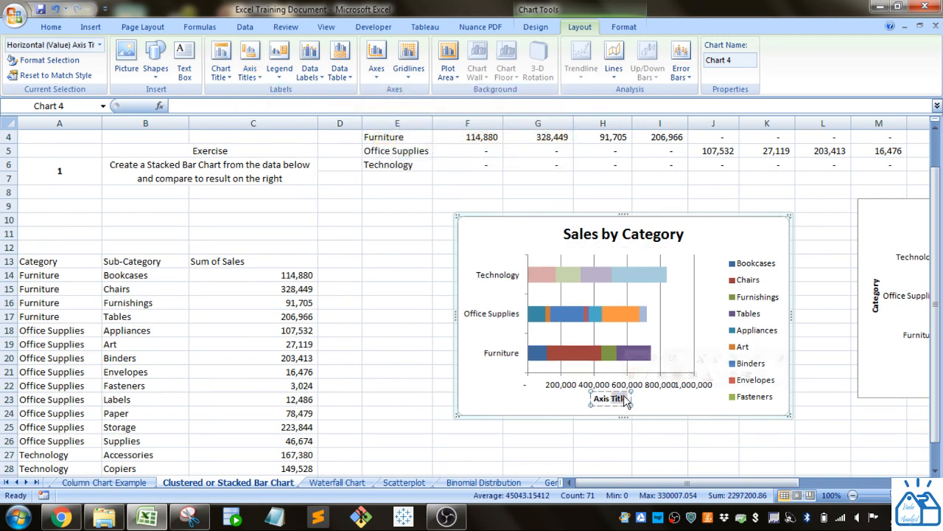
pyautogui.press('BackSpace')
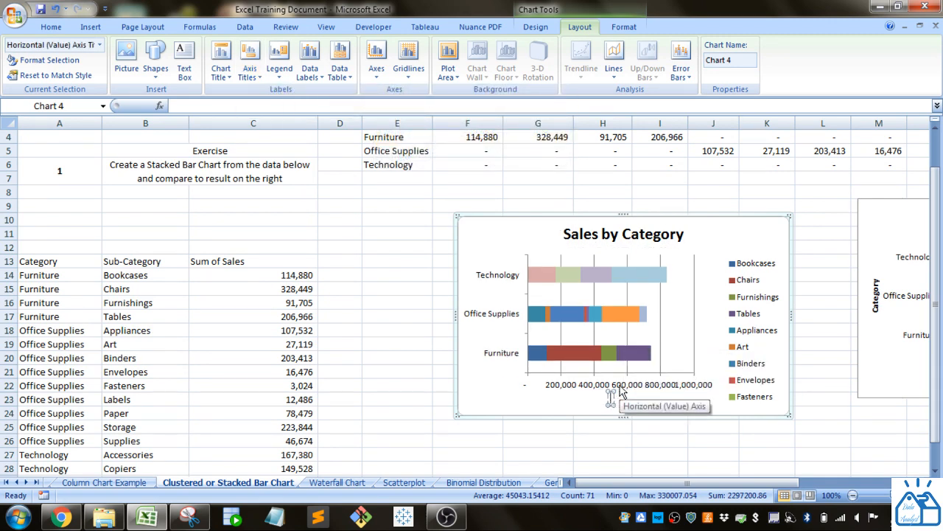
pyautogui.write('Sales')
# Add a rotated title to the chart's primary vertical axis and set its text to "Category".
pyautogui.click(250, 61)
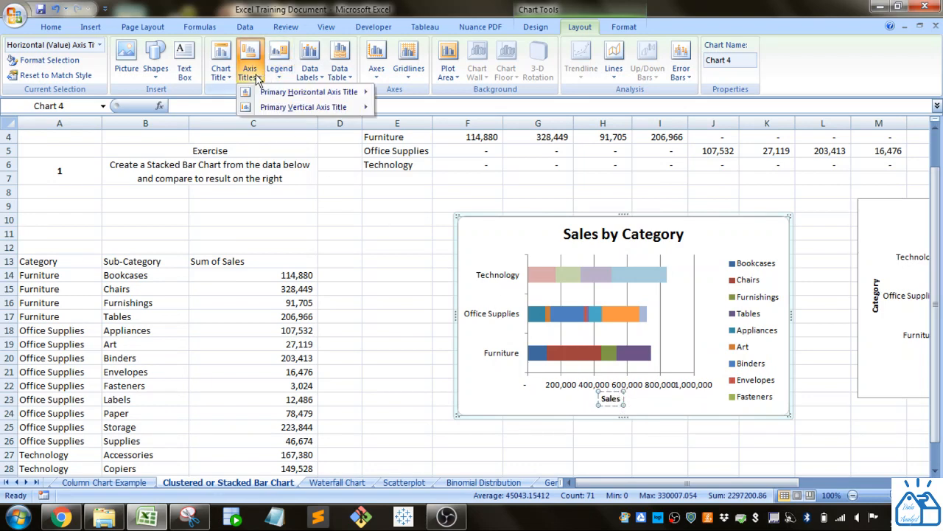
pyautogui.moveTo(272, 108)
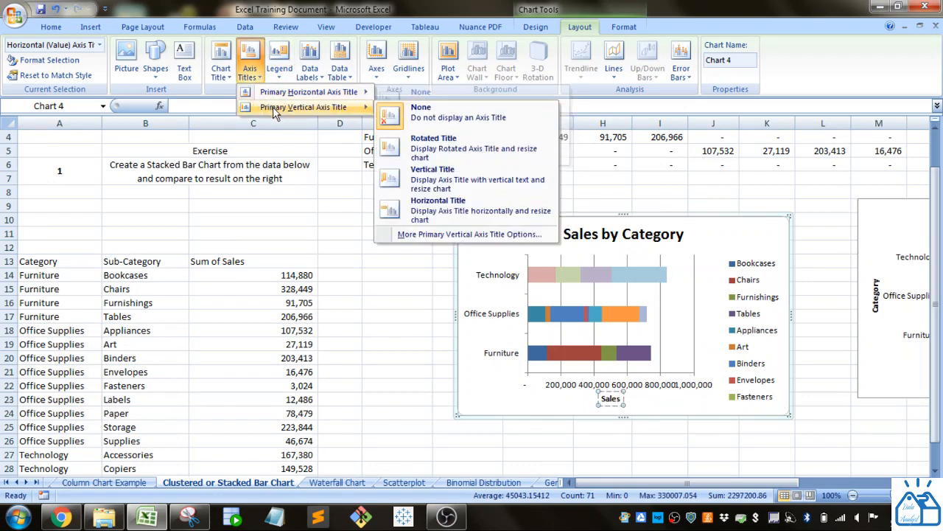
pyautogui.click(417, 144)
pyautogui.moveTo(475, 293); pyautogui.dragTo(480, 304)
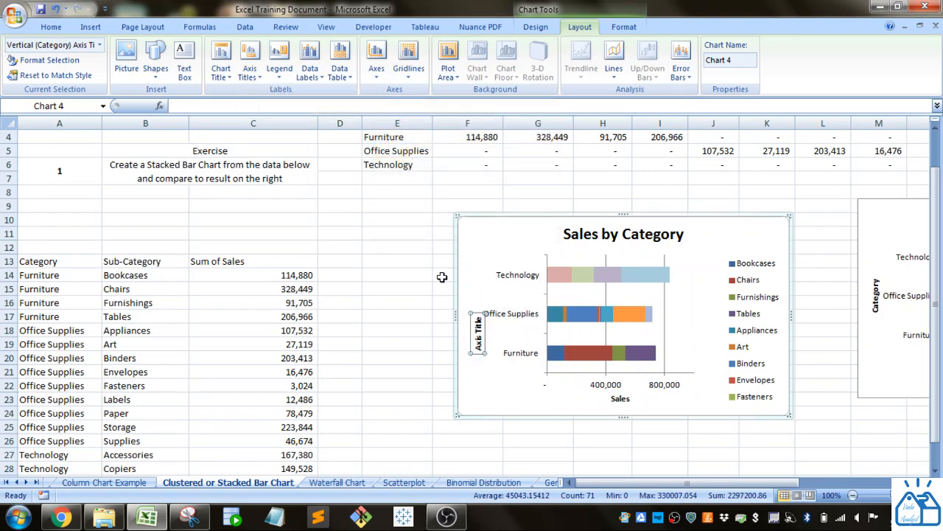
pyautogui.hotkey('ctrl', 'z')
pyautogui.moveTo(476, 298); pyautogui.dragTo(474, 321)
pyautogui.press('Delete')
pyautogui.write('Category')
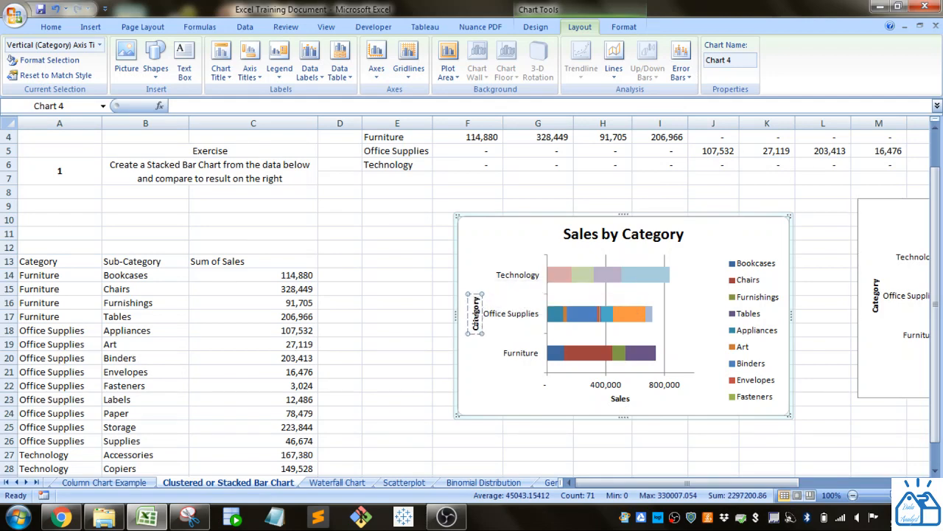
pyautogui.click(398, 302)
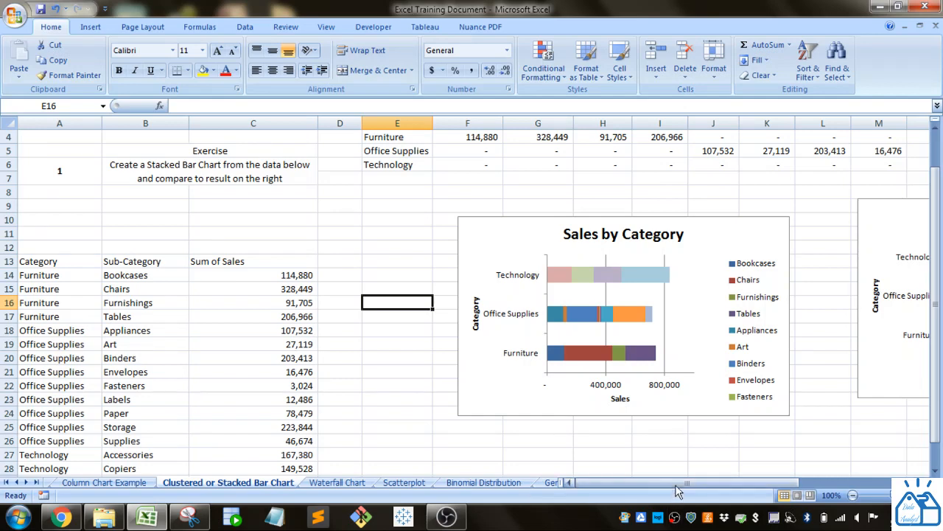
# Enlarge the new chart by extending its right edge into column L and its lower edge to row 26.
pyautogui.moveTo(678, 492)
pyautogui.mouseDown()
pyautogui.moveTo(781, 490)
pyautogui.moveTo(697, 491)
pyautogui.mouseUp()
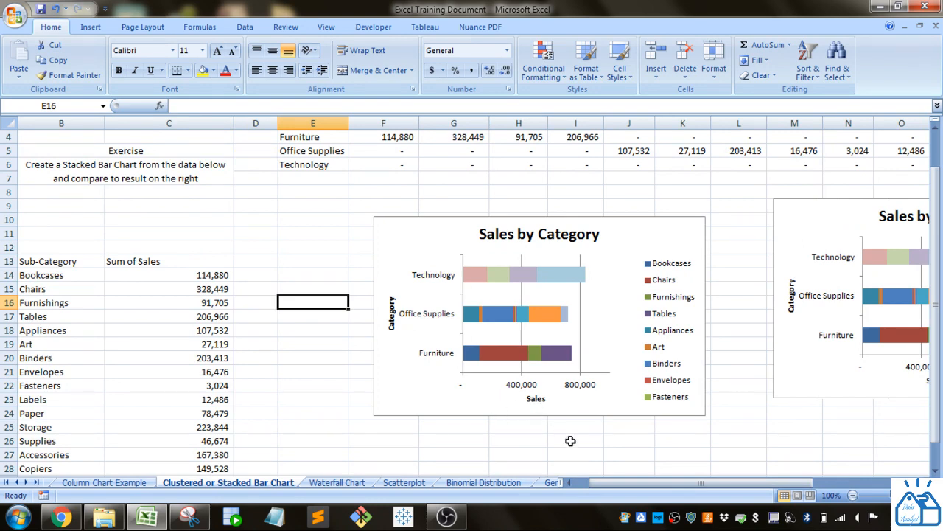
pyautogui.click(702, 312)
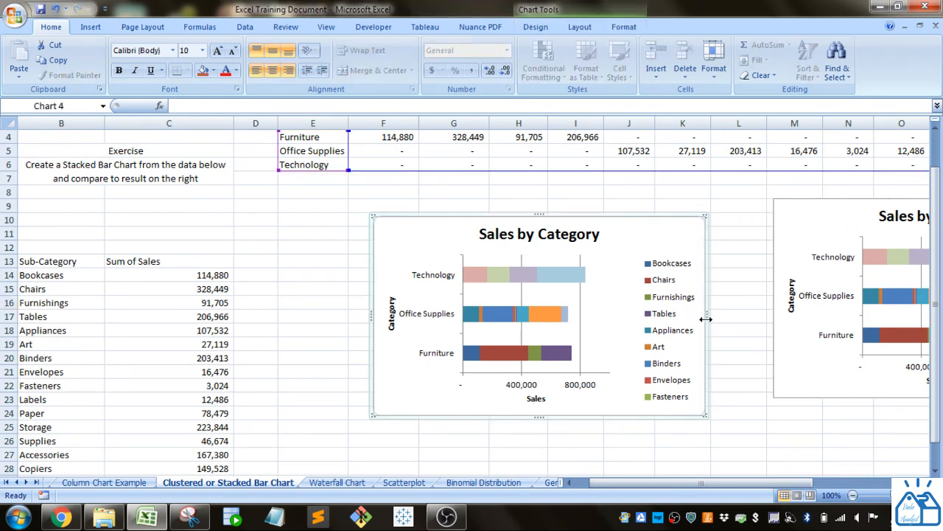
pyautogui.moveTo(706, 318); pyautogui.dragTo(752, 317)
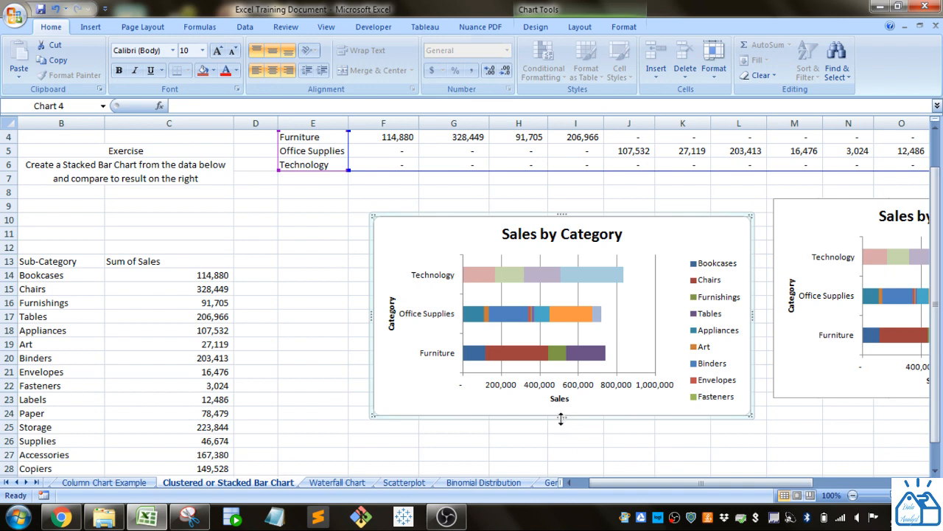
pyautogui.moveTo(561, 419); pyautogui.dragTo(562, 440)
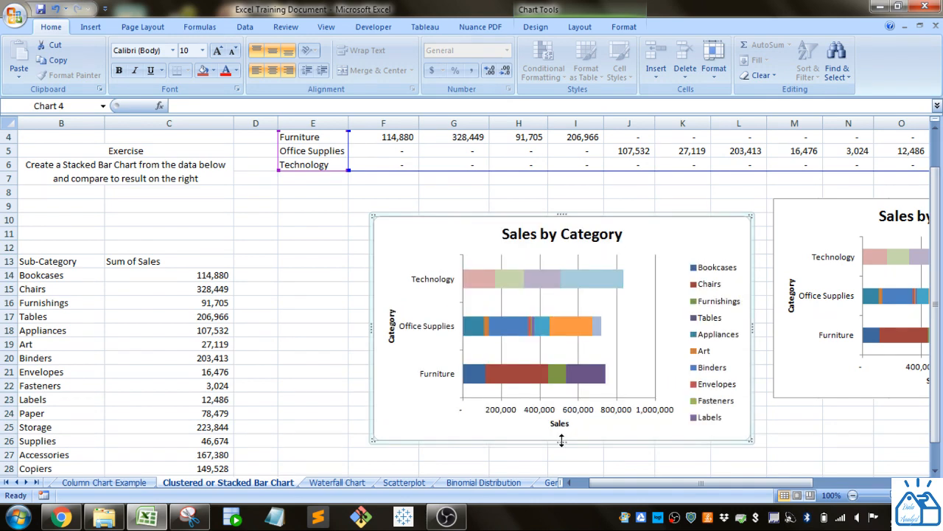
pyautogui.click(351, 345)
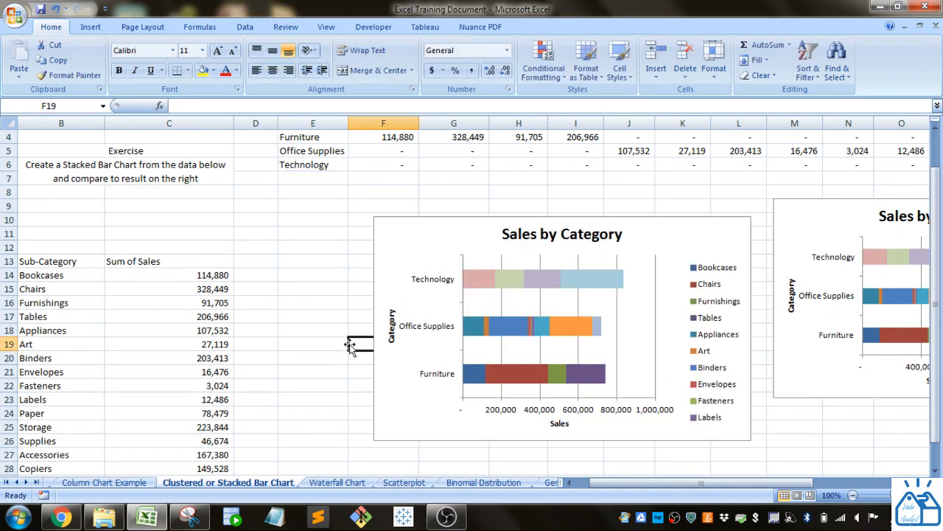
pyautogui.click(336, 289)
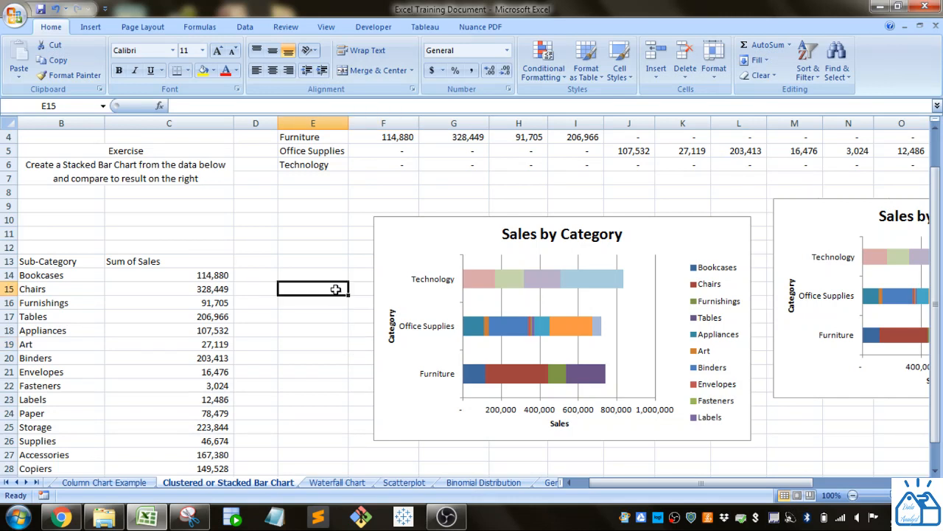